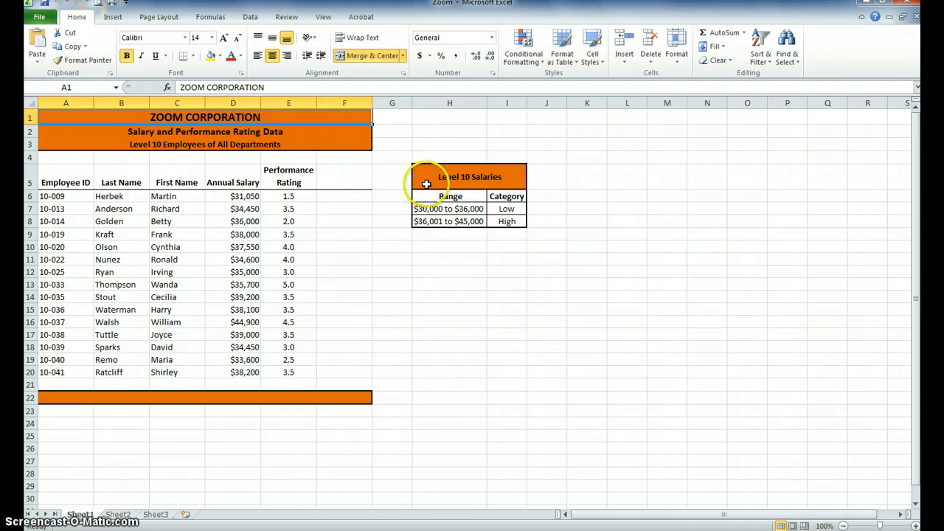
left_click(350, 178)
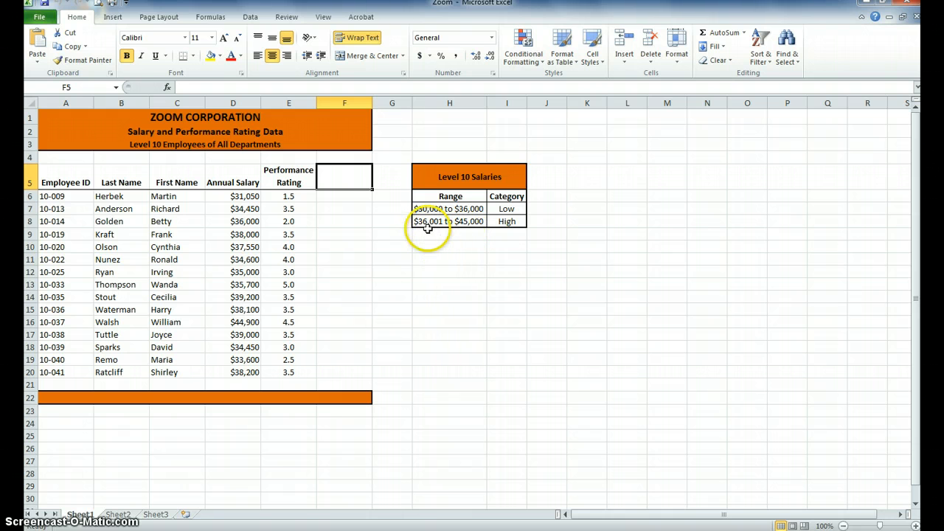
left_click_drag(354, 198, 337, 370)
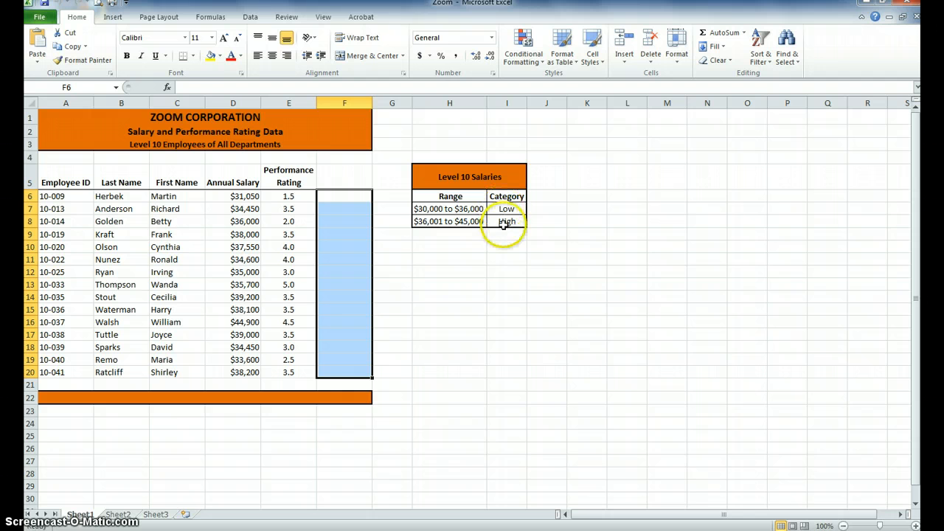
left_click(350, 196)
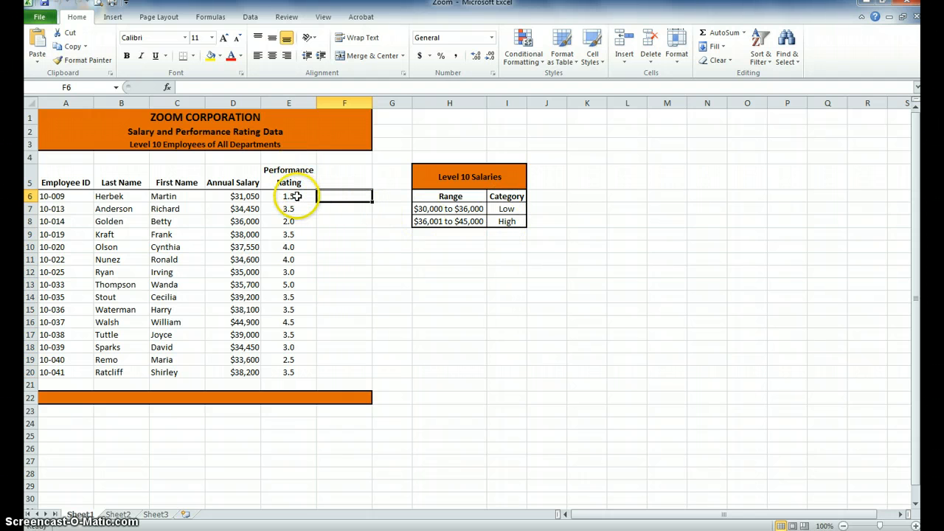
left_click(297, 196)
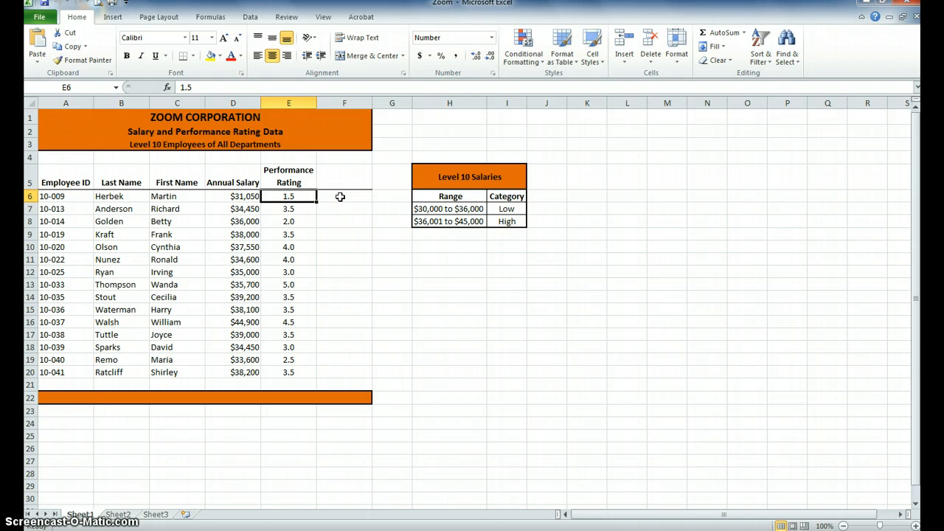
left_click(340, 196)
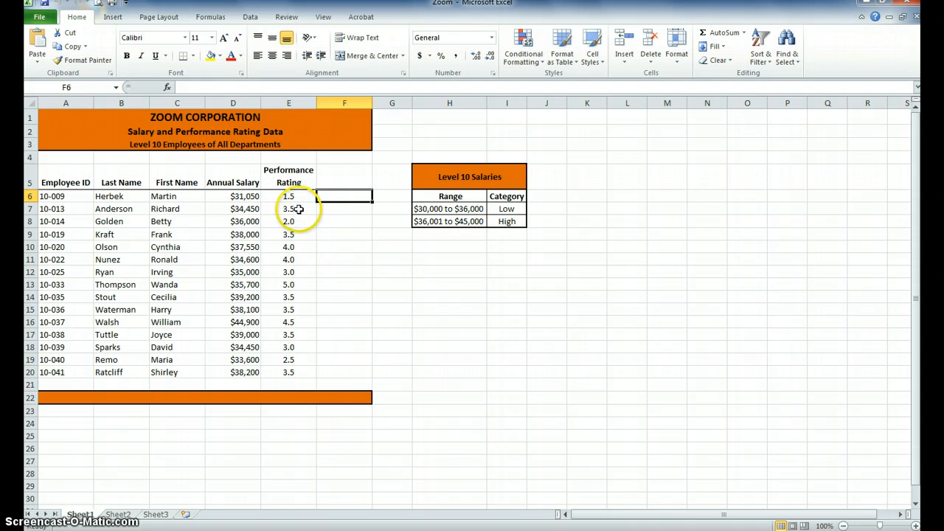
Sort the employee records by Performance Rating from largest to smallest
left_click(297, 210)
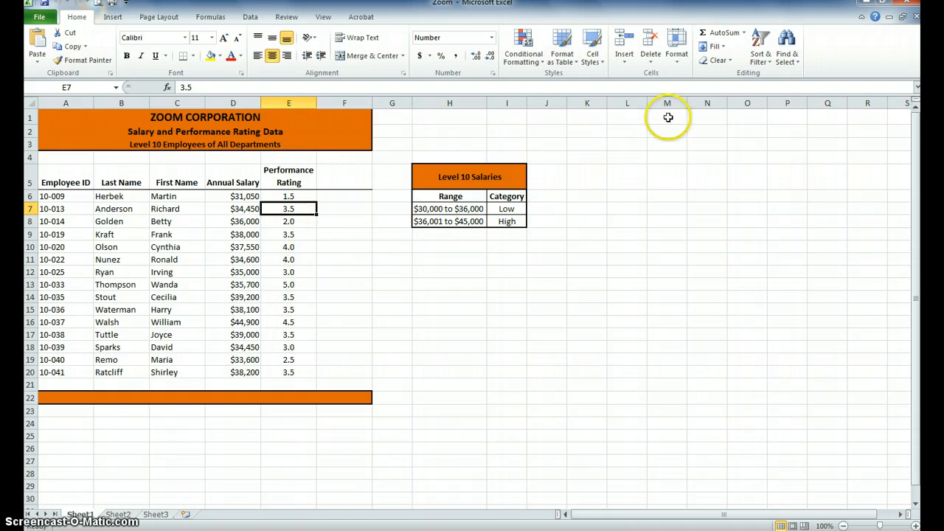
left_click(761, 60)
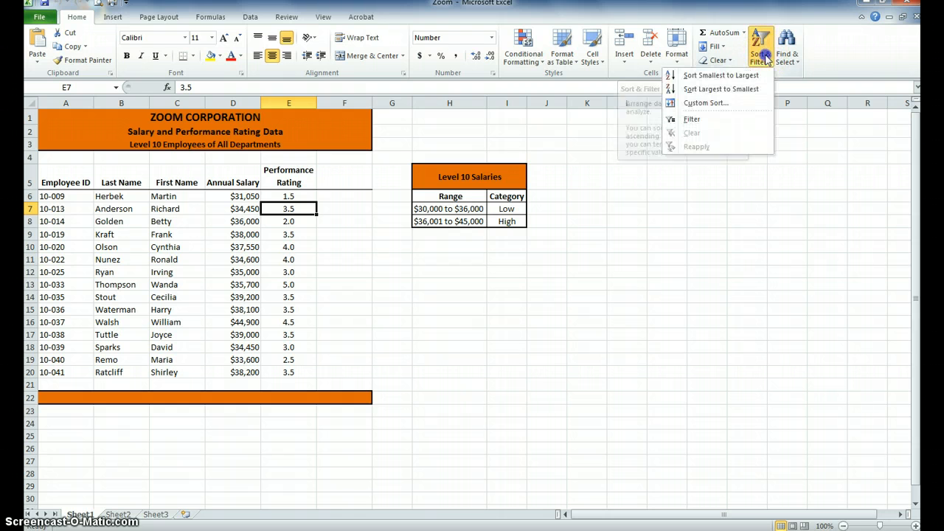
left_click(745, 88)
left_click(304, 197)
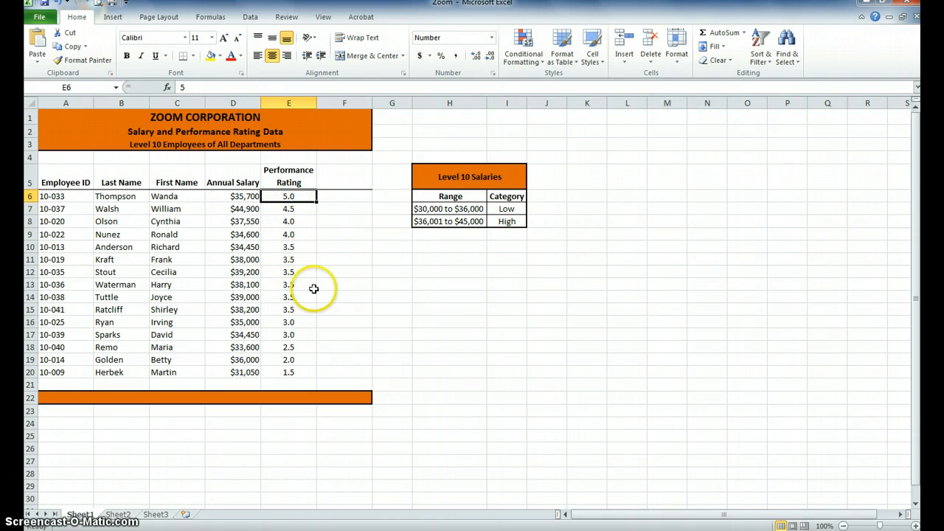
left_click(298, 371)
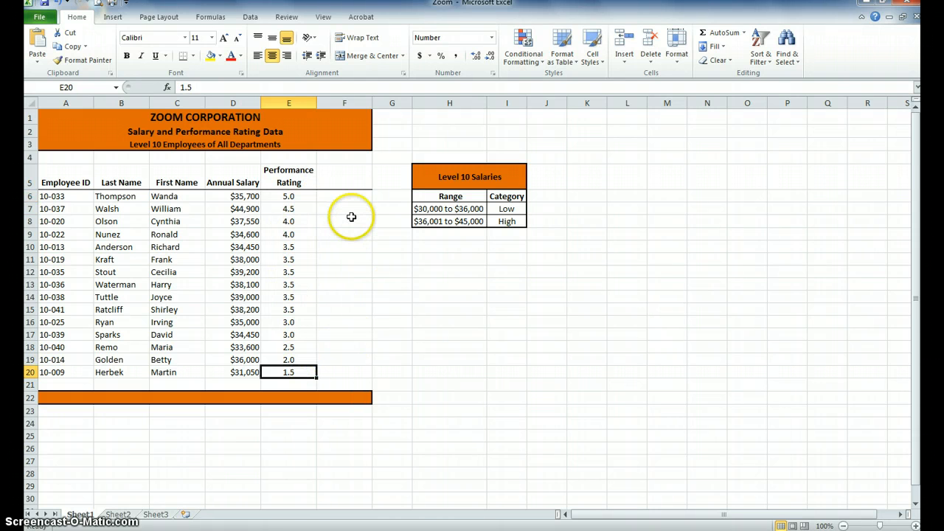
Enter the column heading "Salary Category" in cell F5, next to Performance Rating
left_click(335, 178)
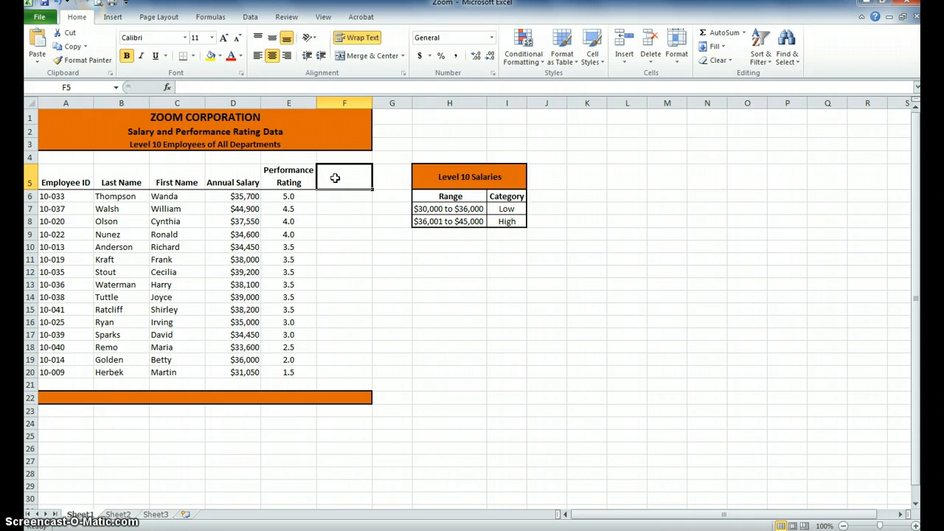
type("Salar")
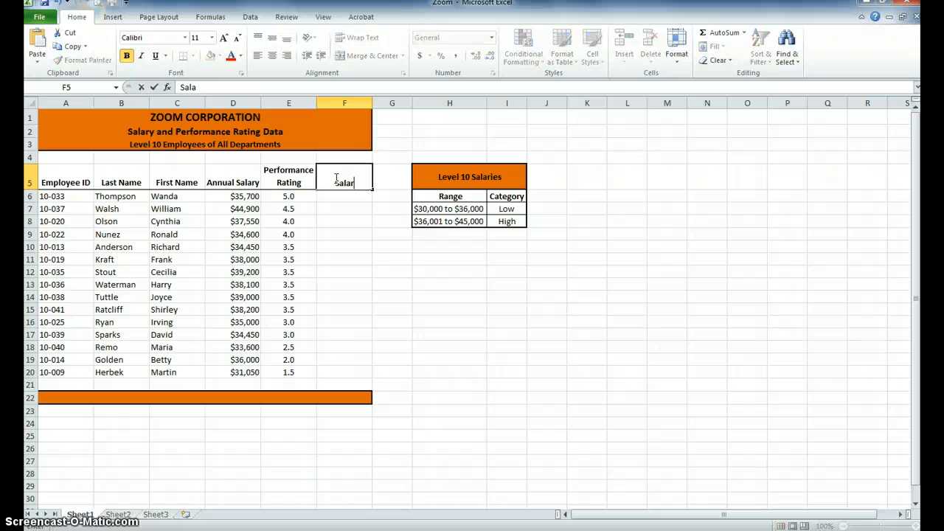
type("y Category")
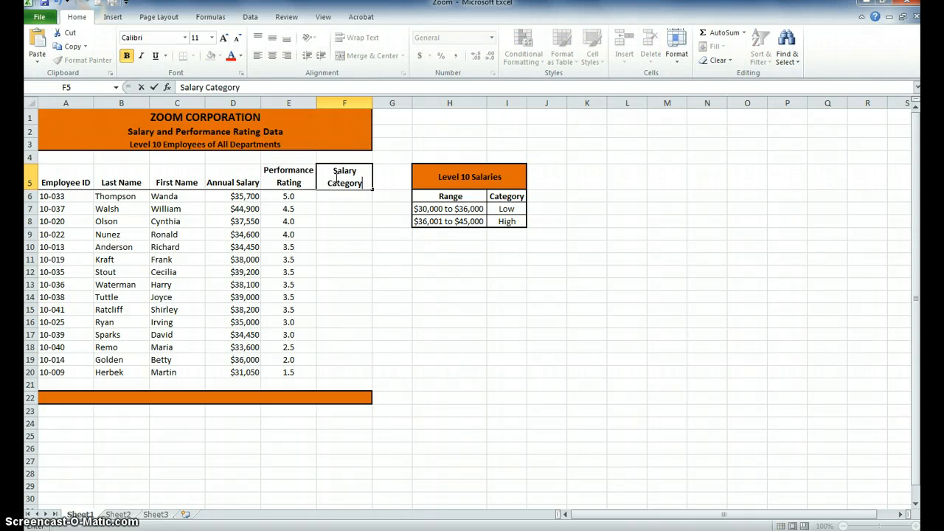
key("Return")
left_click(334, 178)
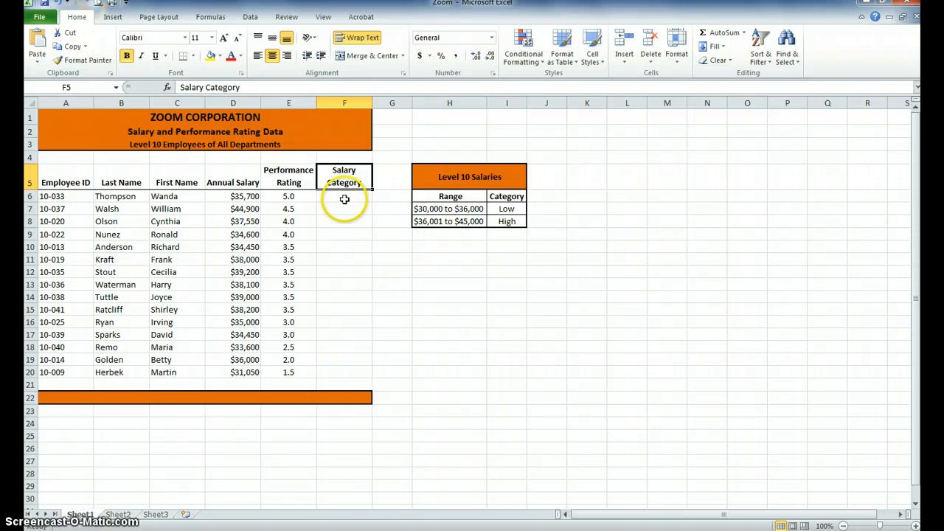
Enter the formula =IF(D6<36001,"LOW","HIGH") in cell F6 to classify the first employee's annual salary
left_click(345, 199)
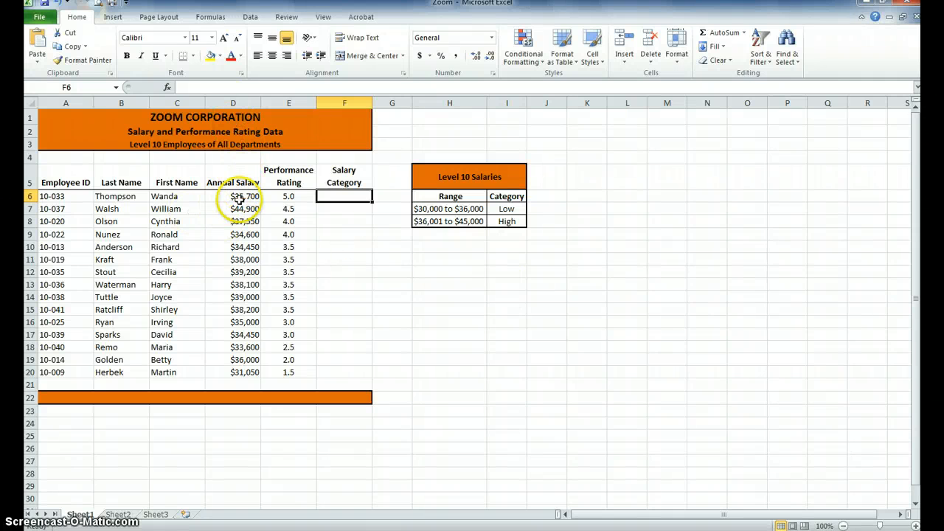
left_click(250, 197)
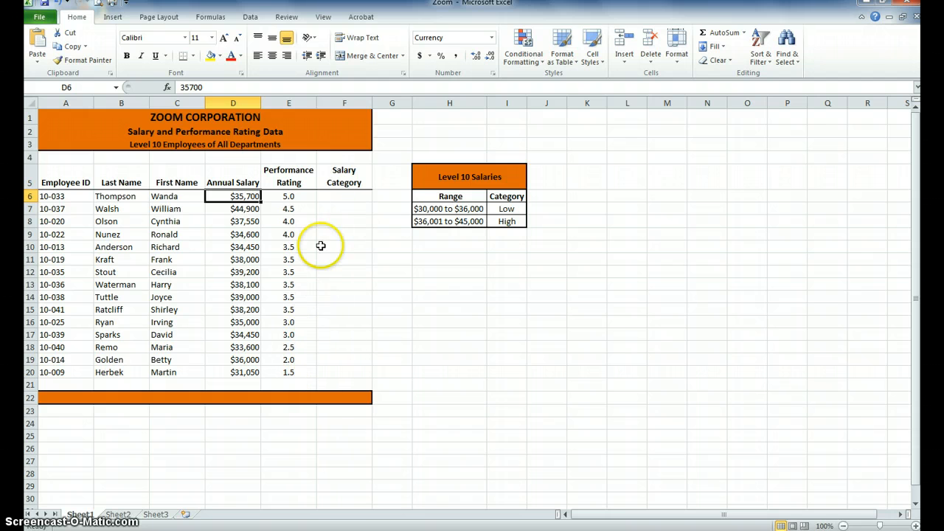
left_click(328, 196)
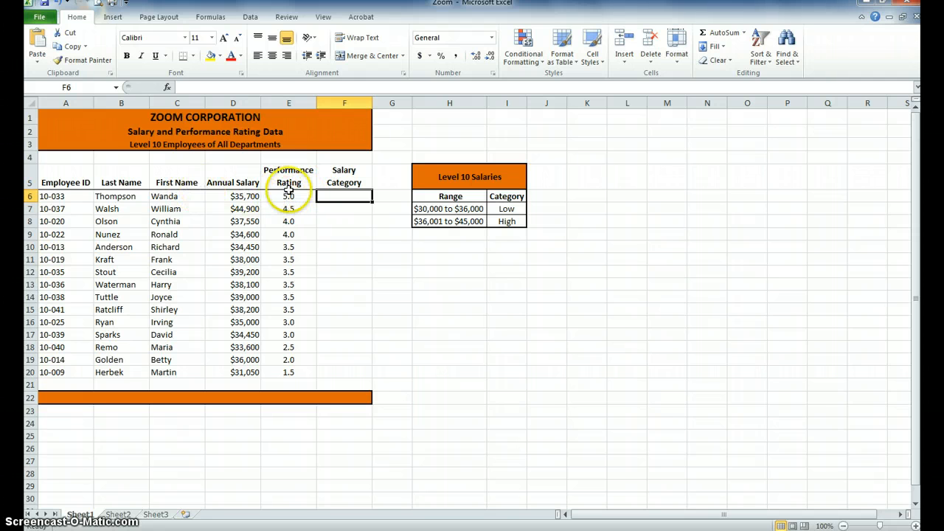
type("=")
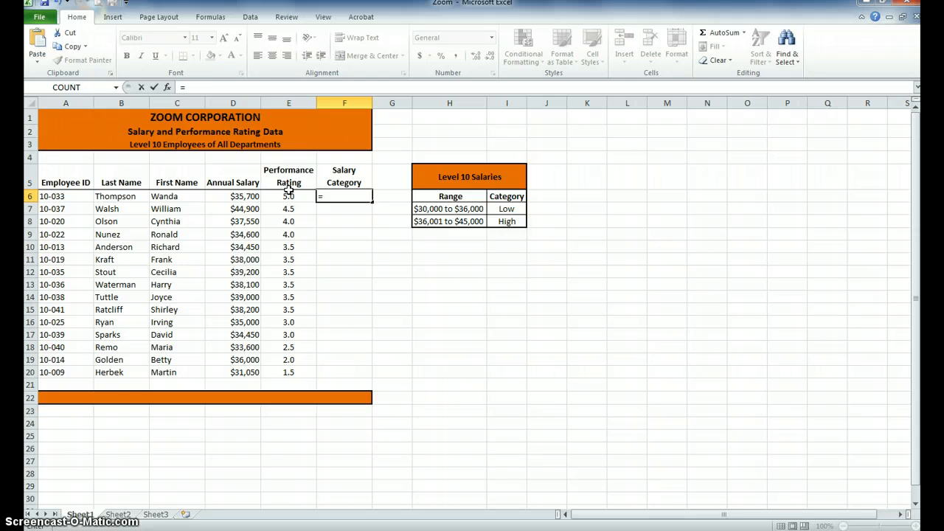
type("IF")
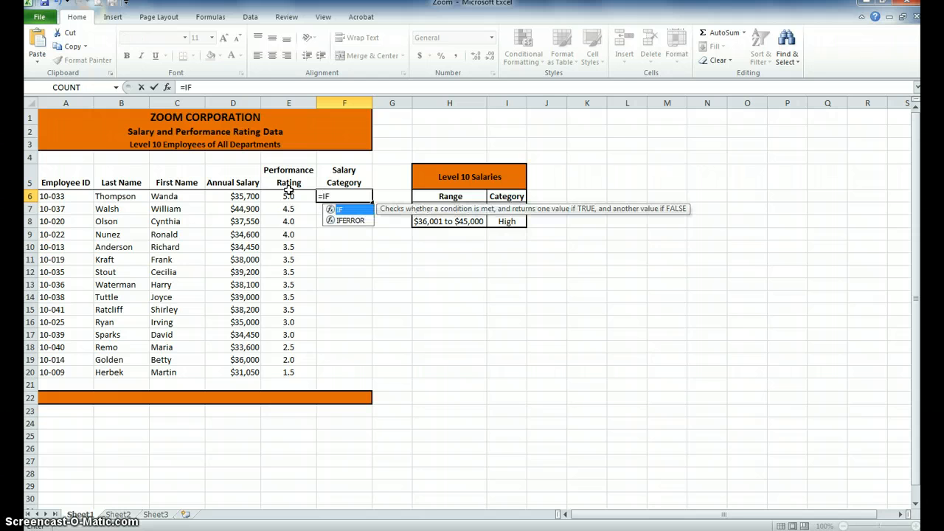
type("(")
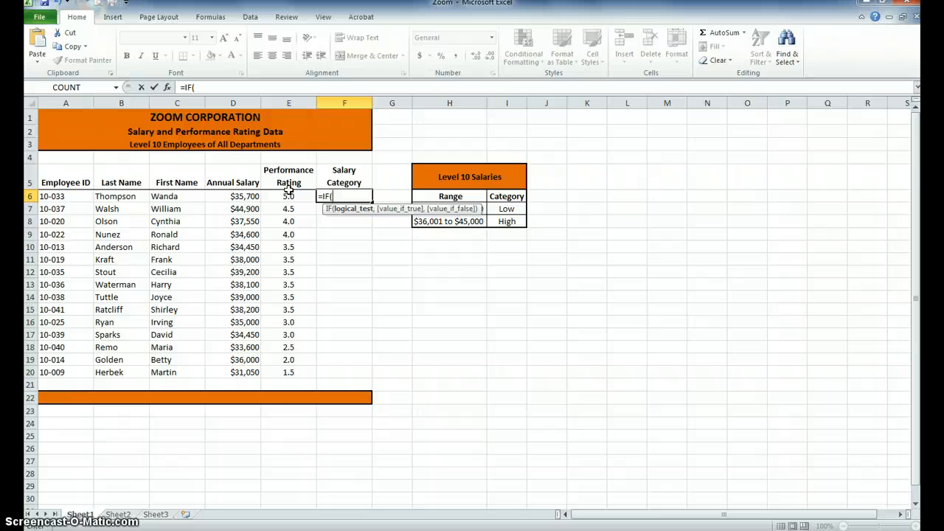
type("D^")
key("BackSpace")
type("6,")
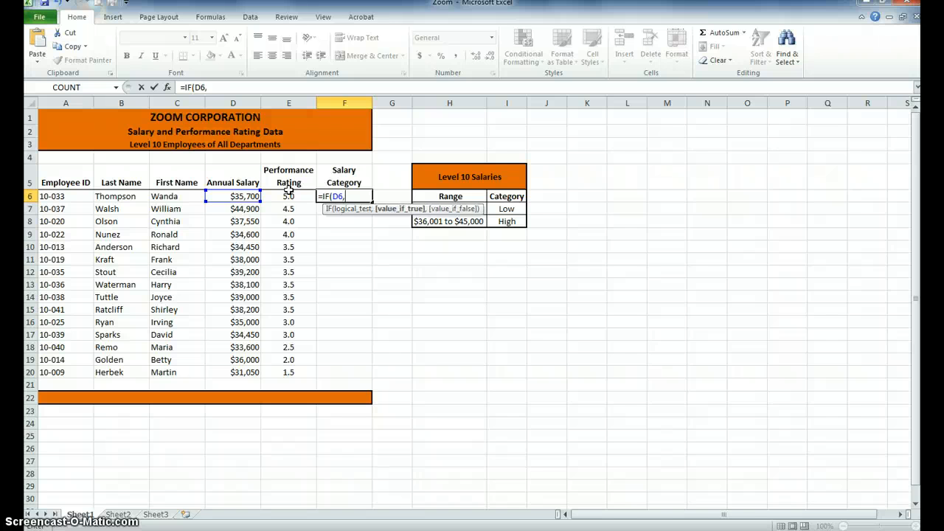
key("BackSpace")
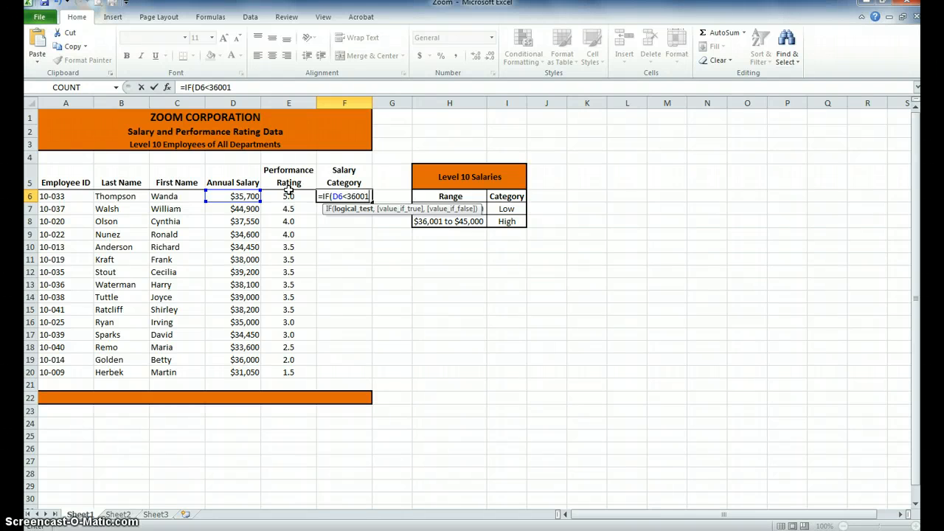
type("<36001,\"LO")
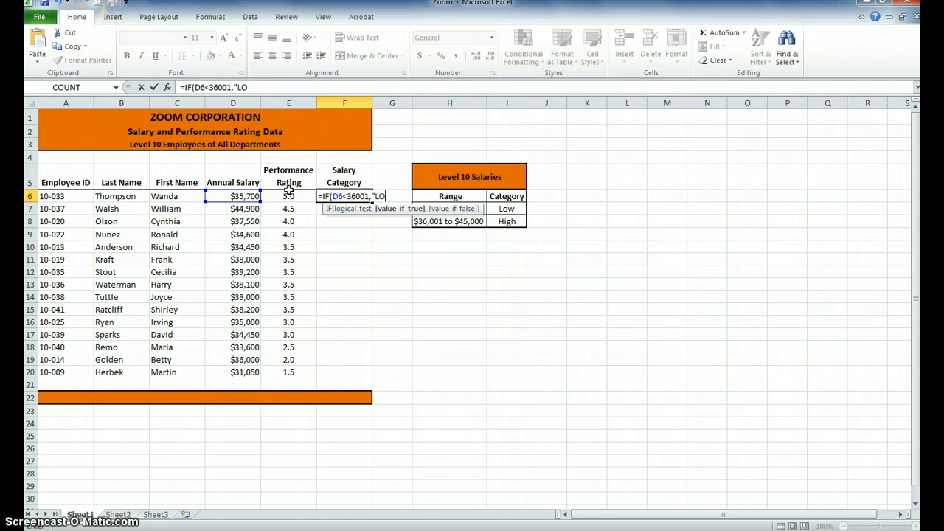
type("W\",\"HIGH\"")
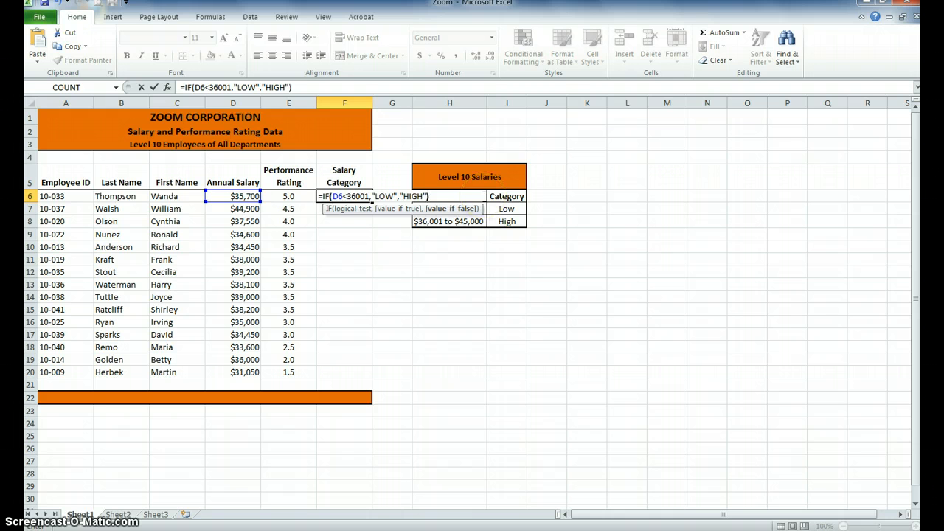
key("Return")
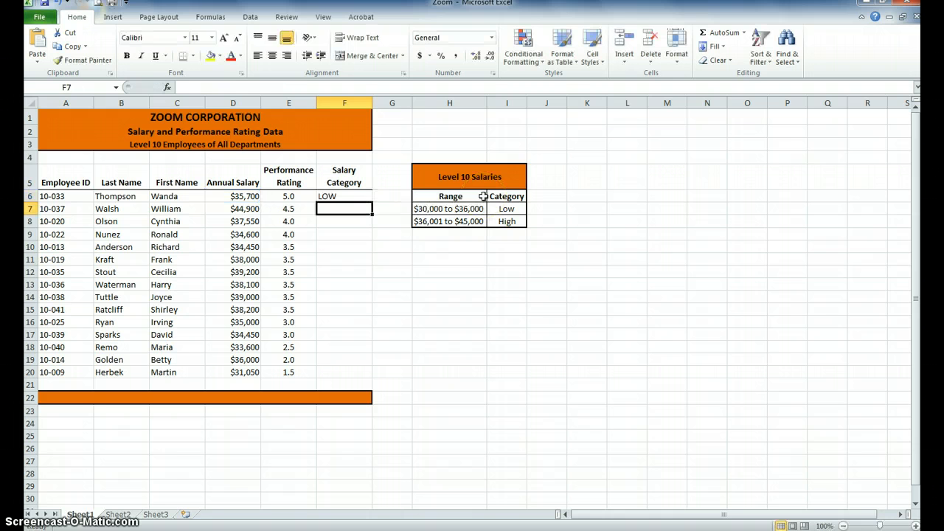
Copy the IF formula from F6 down the Salary Category column through F20
left_click(354, 200)
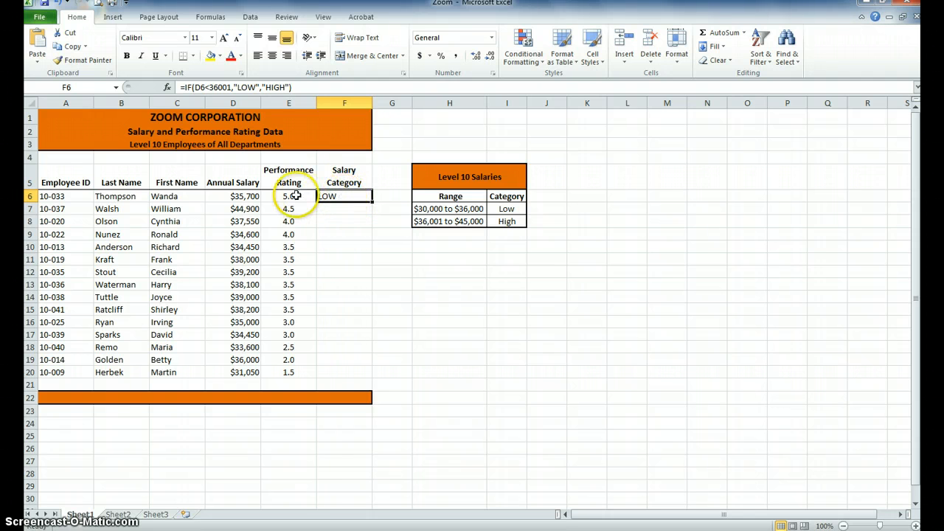
left_click(233, 197)
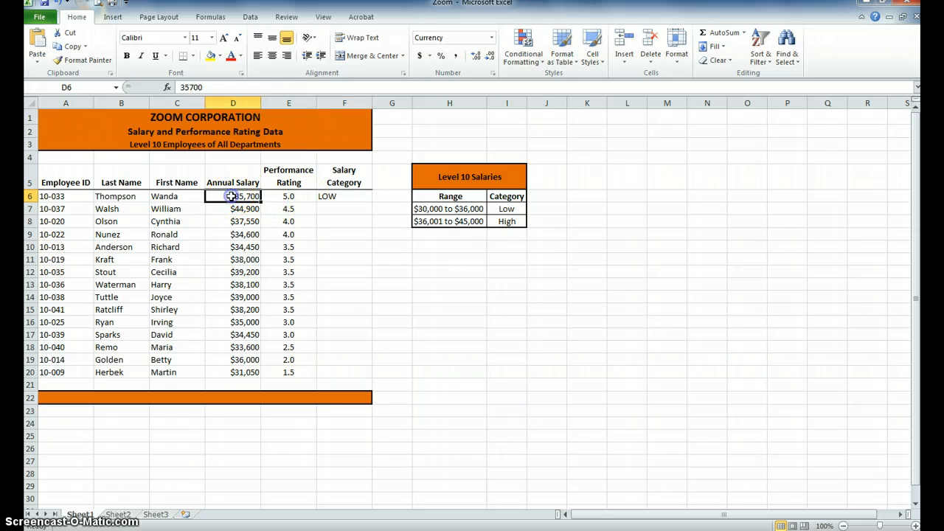
left_click(368, 198)
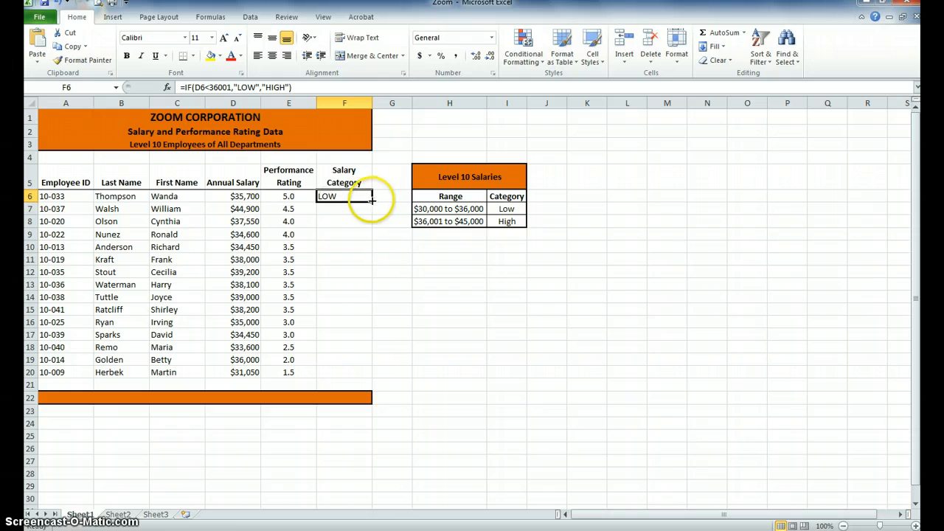
left_click_drag(372, 202, 353, 374)
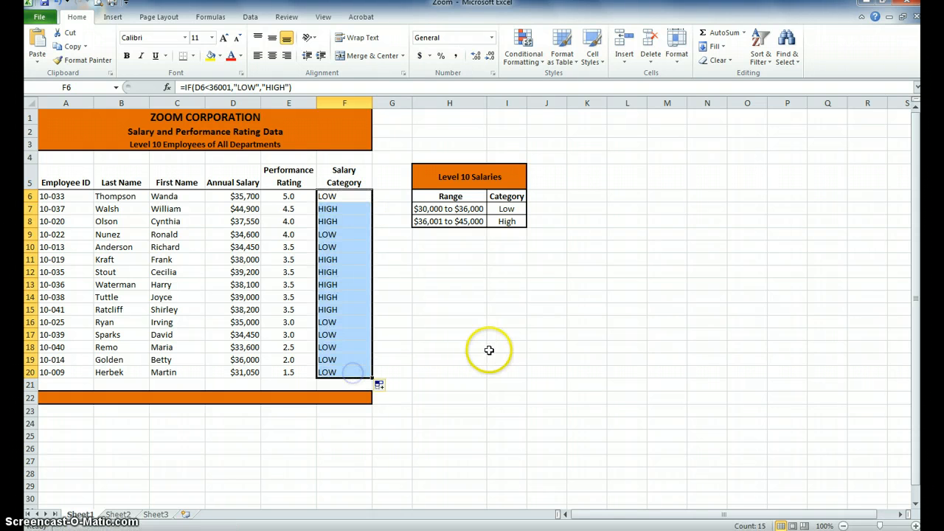
left_click(450, 335)
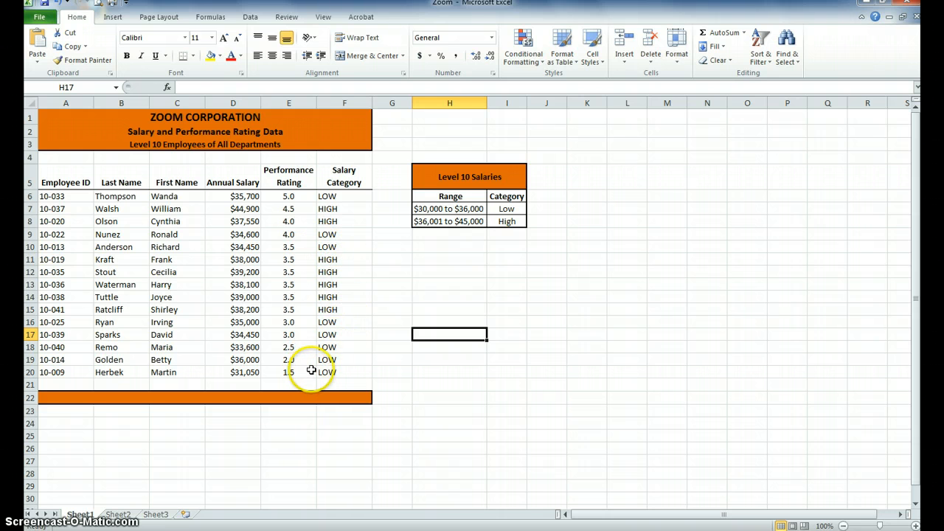
left_click(327, 311)
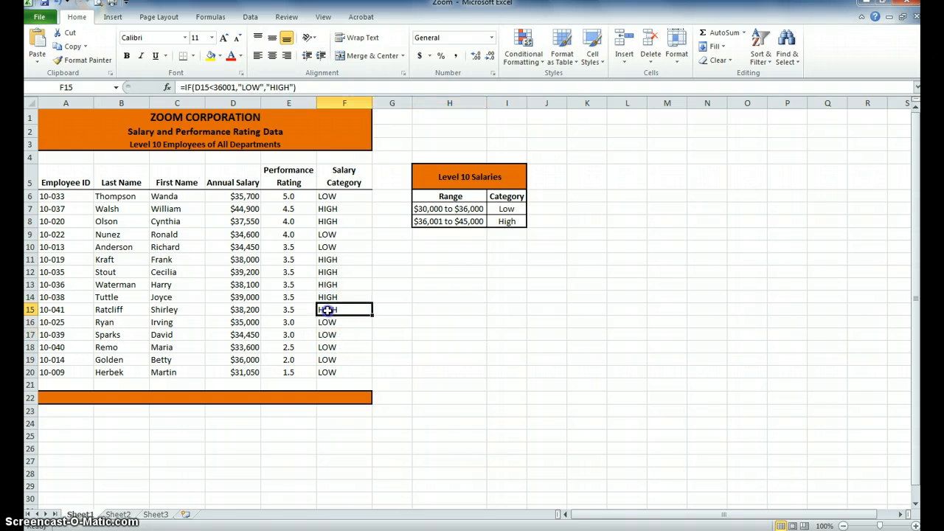
left_click(298, 311)
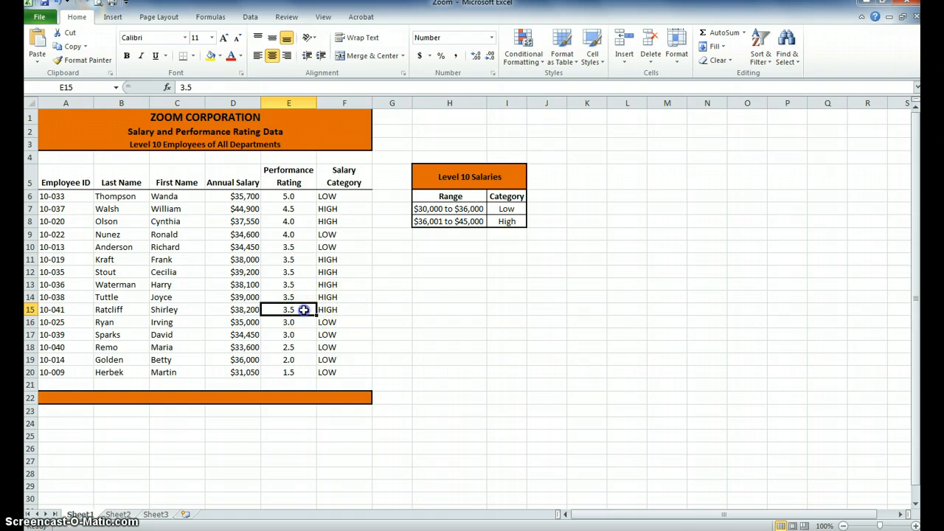
left_click_drag(304, 311, 300, 264)
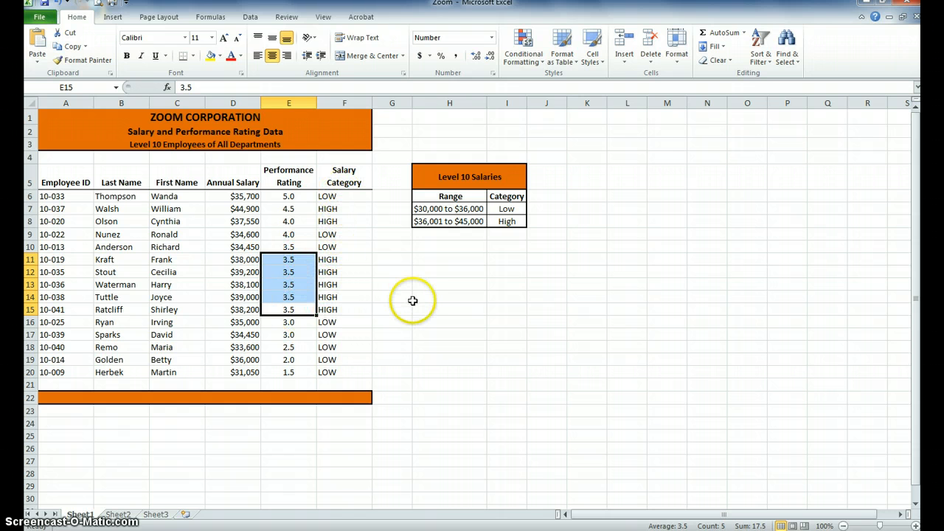
Draw a chevron block arrow about 3.42" wide and 0.47" high beneath the Level 10 Salaries table
left_click(366, 198)
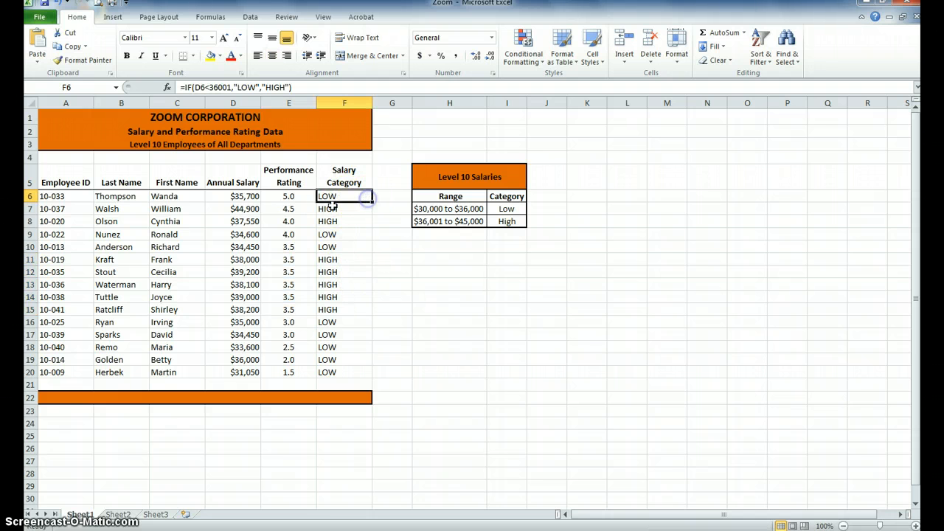
left_click(112, 16)
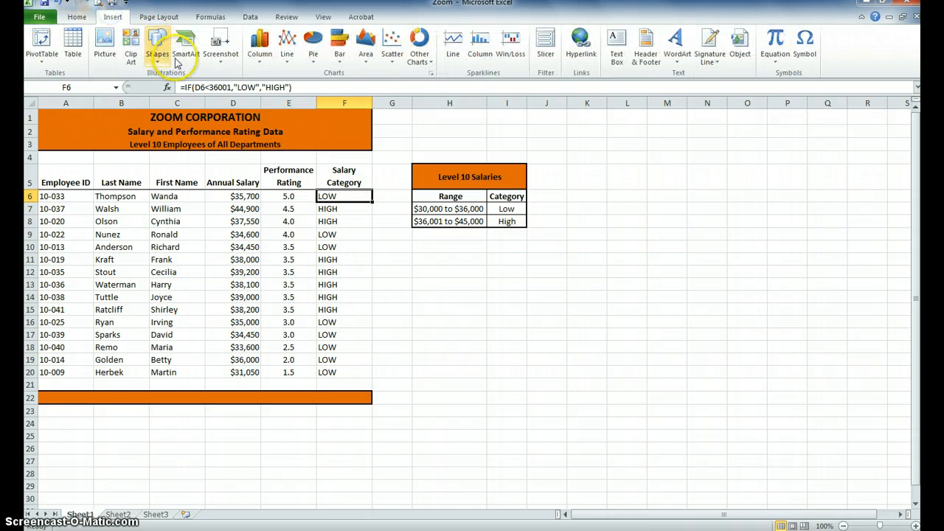
left_click(153, 53)
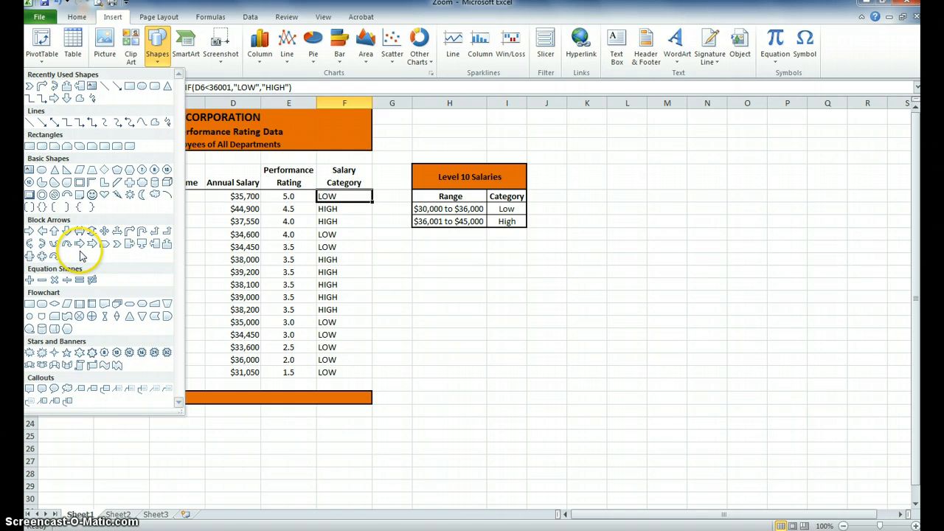
left_click(107, 250)
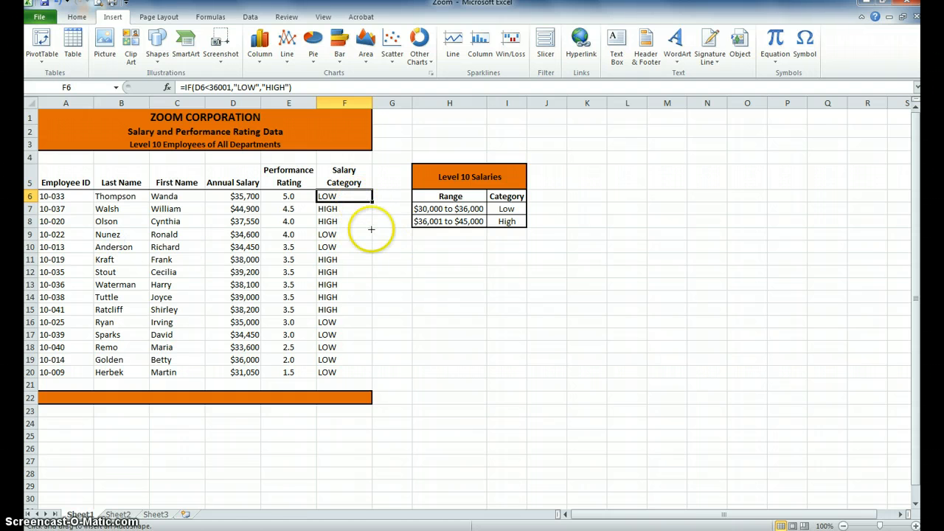
mouse_move(415, 273)
left_mouse_down()
mouse_move(509, 320)
mouse_move(566, 321)
mouse_move(624, 302)
left_mouse_up()
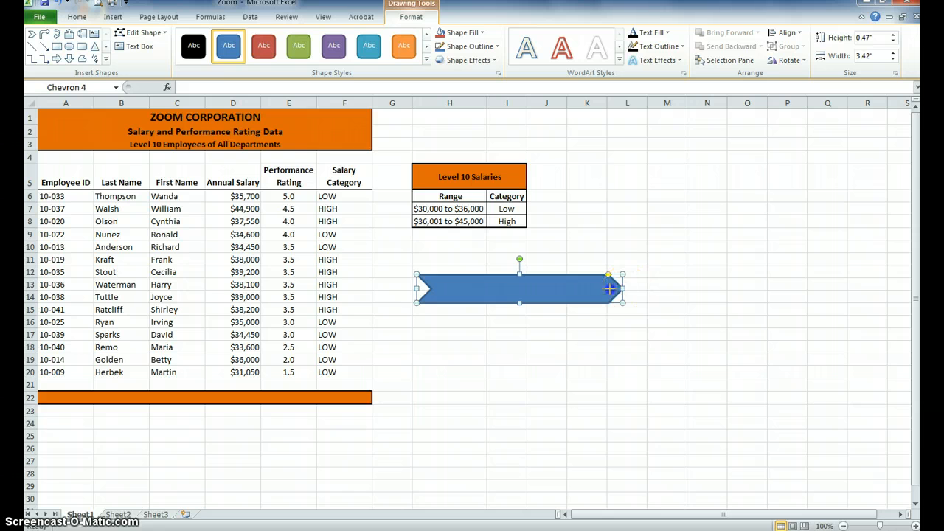
Flip the chevron to face the employee data at about 2.33" wide, and move it beneath the Level 10 Salaries table
left_click_drag(495, 290, 277, 290)
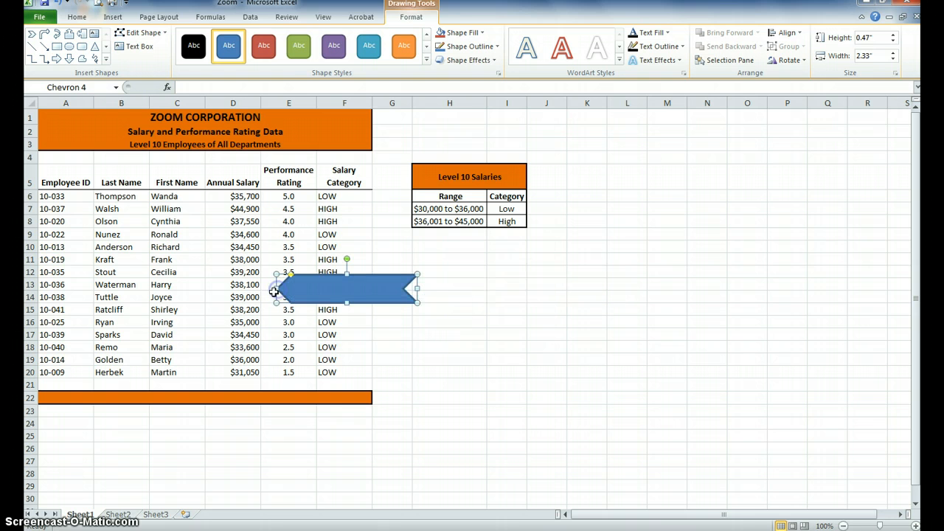
left_click_drag(376, 286, 481, 269)
left_click(433, 295)
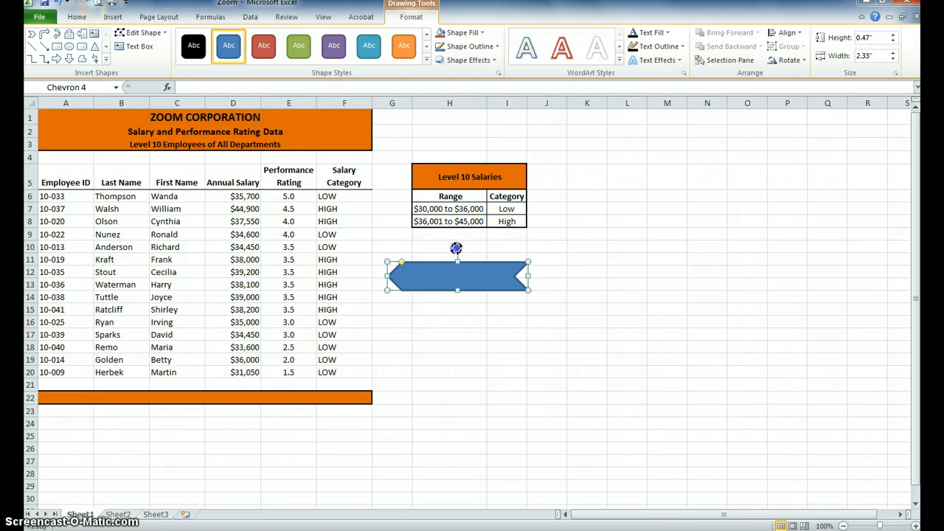
Rotate the chevron diagonally and move it so its tip meets the Salary Category entry in row 10
mouse_move(456, 250)
left_mouse_down()
mouse_move(457, 270)
mouse_move(472, 255)
left_mouse_up()
left_click(474, 302)
left_click_drag(474, 302, 407, 287)
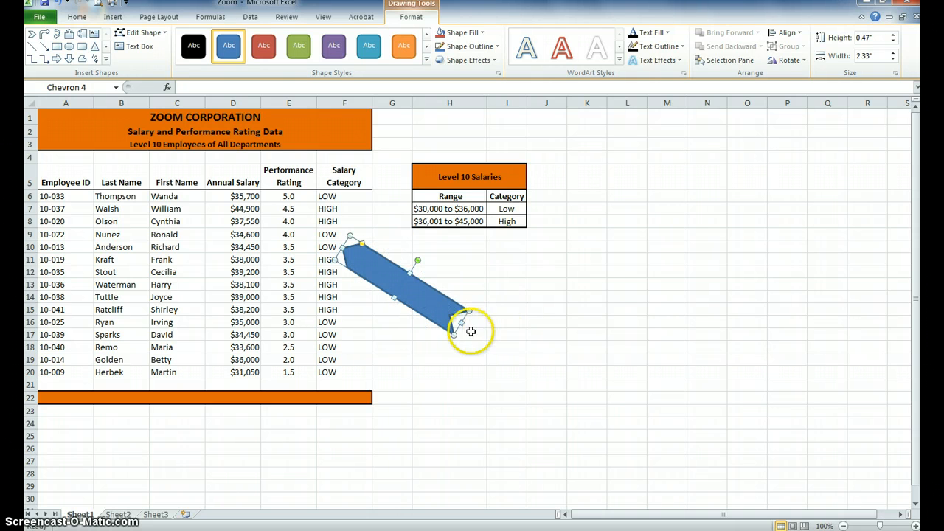
Resize the chevron to about 4.53" by 0.26" and add the text "Employee is still on 90 probation. Will promote on 91st day."
left_click_drag(462, 322, 539, 356)
left_click_drag(445, 293, 423, 300)
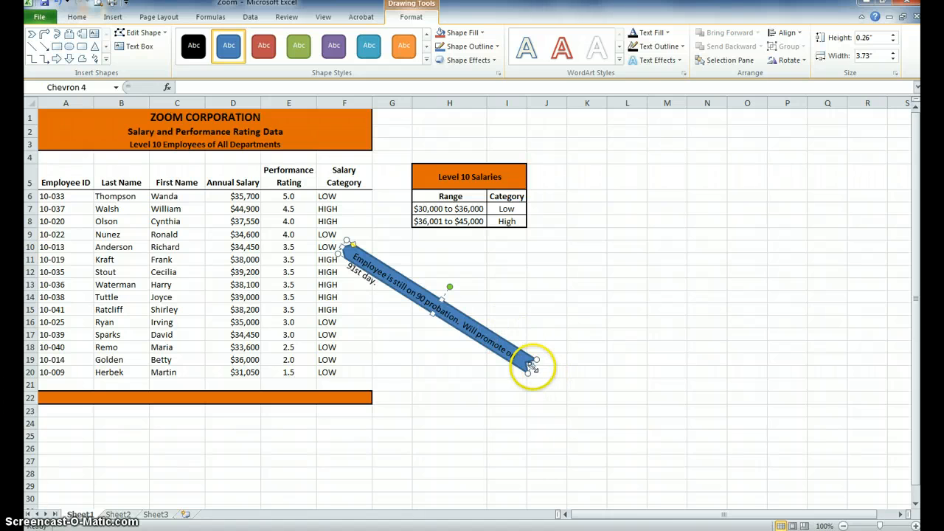
left_click_drag(532, 365, 574, 389)
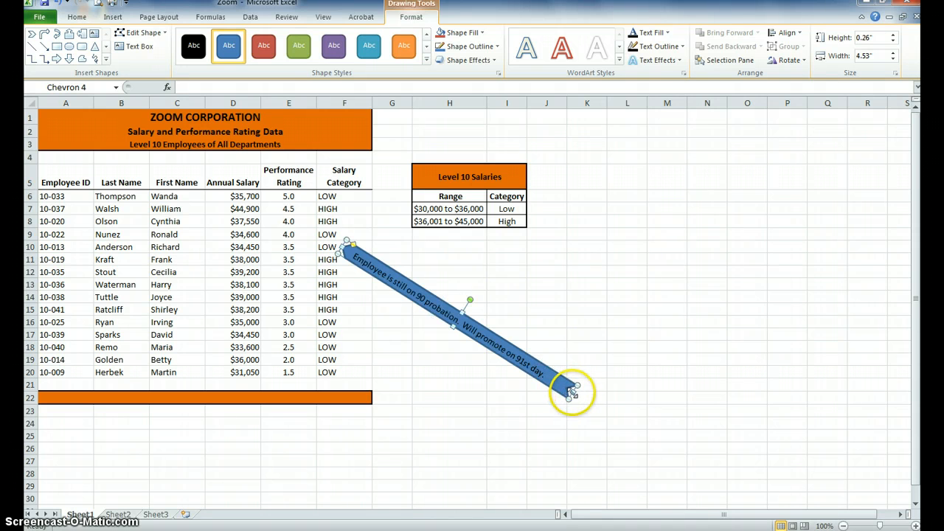
left_click(372, 257)
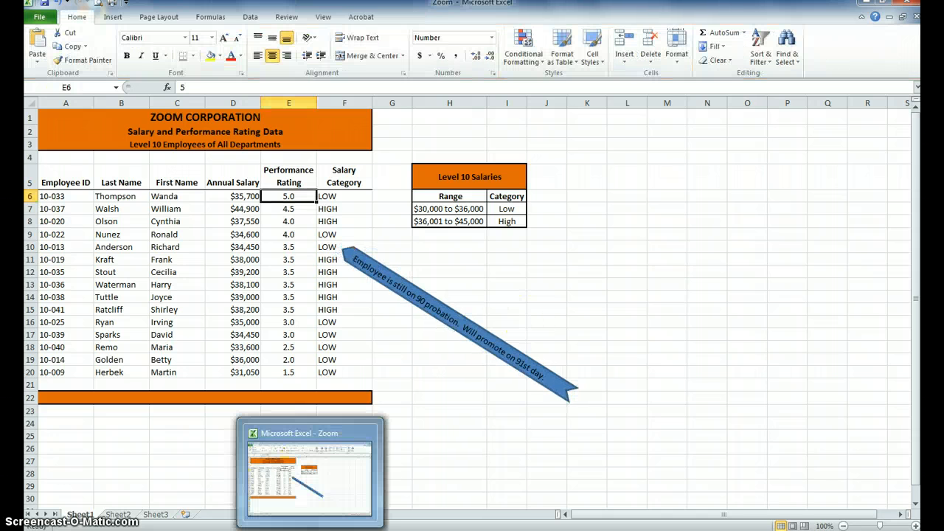
left_click(432, 470)
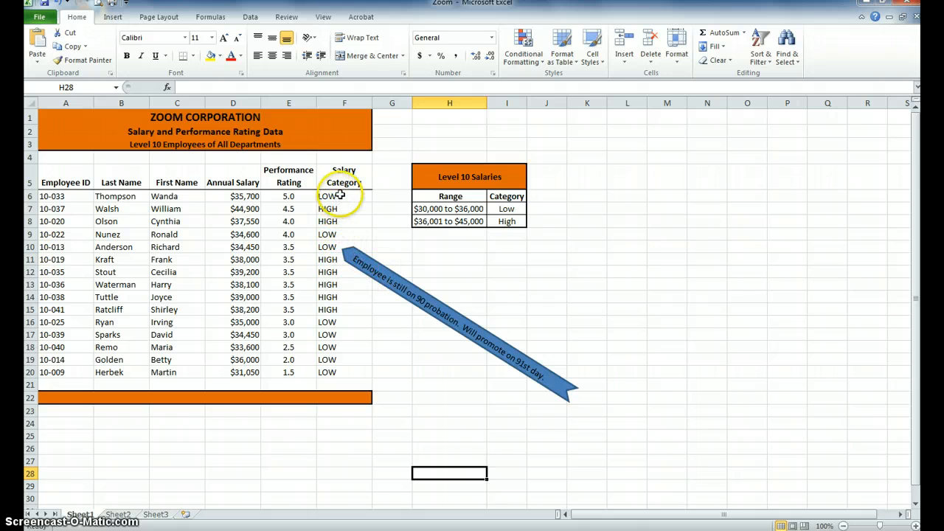
left_click(336, 197)
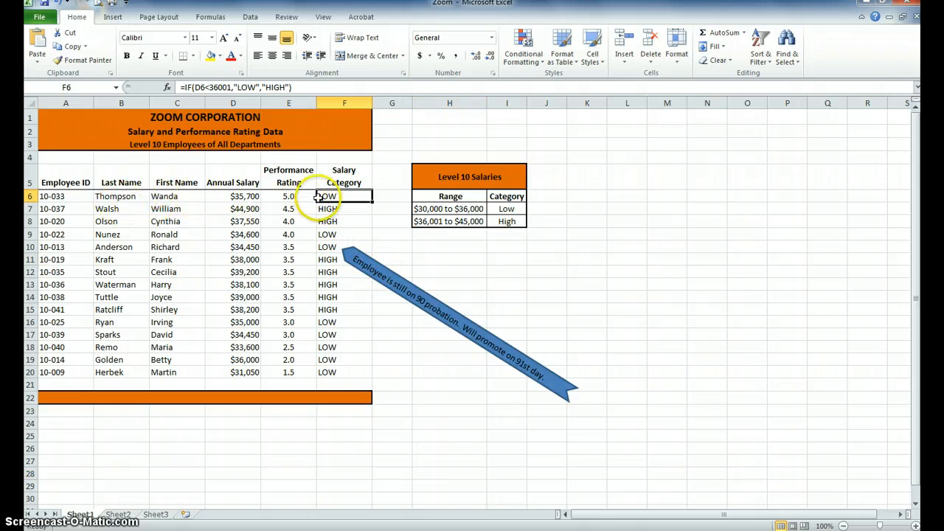
left_click(283, 197)
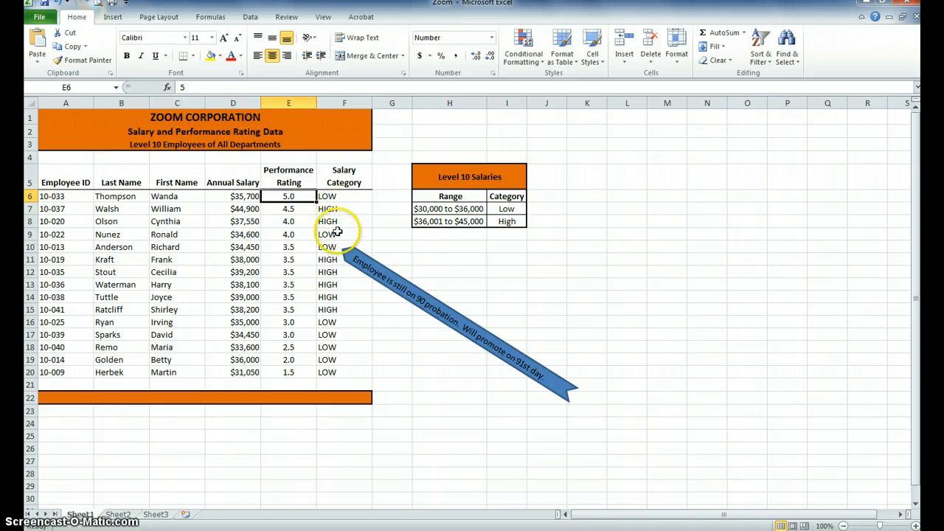
left_click(328, 235)
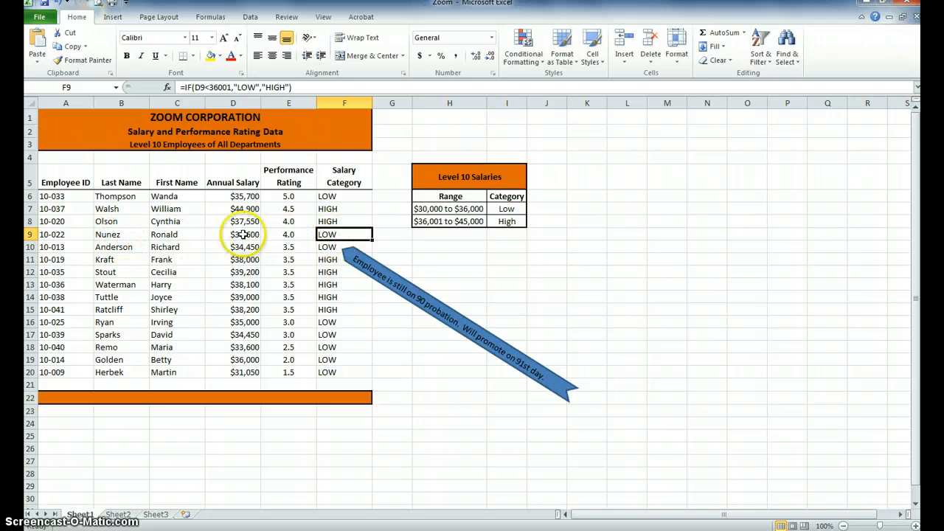
left_click(287, 235)
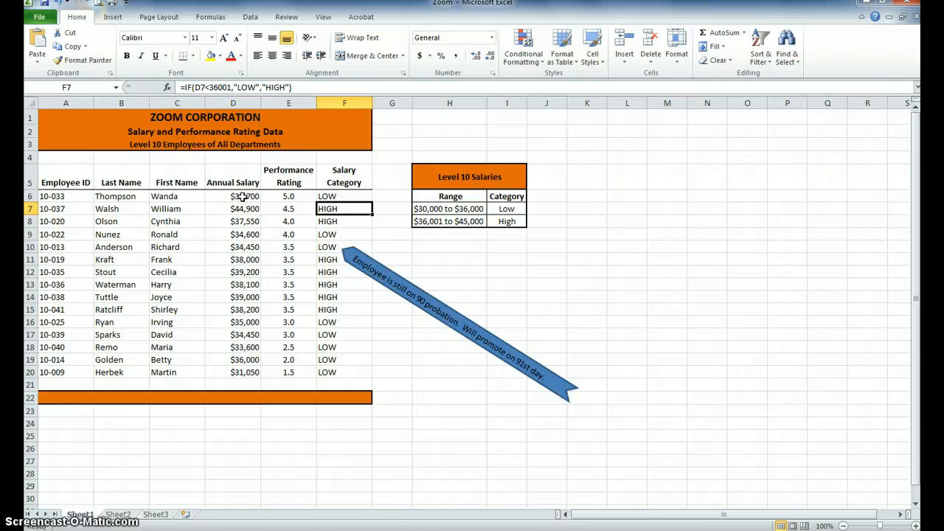
Apply conditional formatting to the annual salaries in D6:D20, marking the top 5 with Light Red Fill with Dark Red Text
left_click_drag(243, 196, 236, 366)
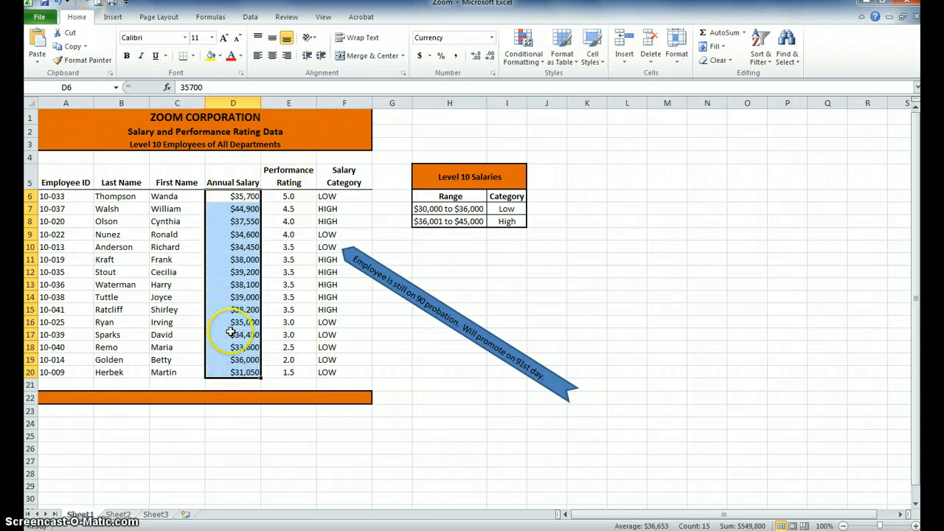
left_click(531, 48)
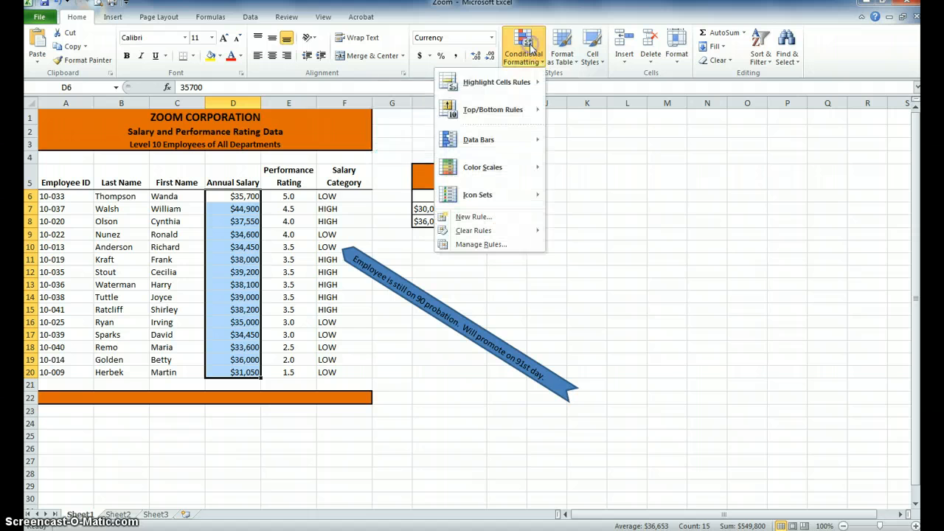
mouse_move(511, 120)
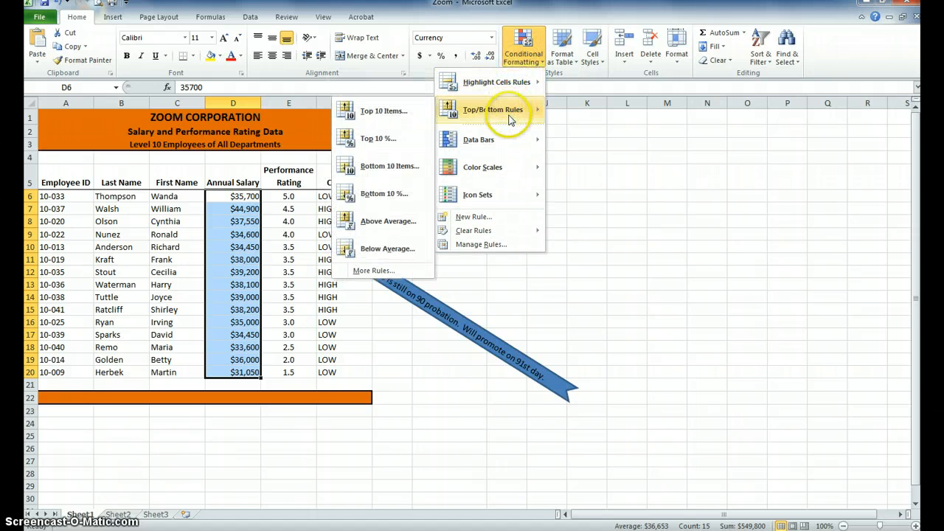
left_click(396, 112)
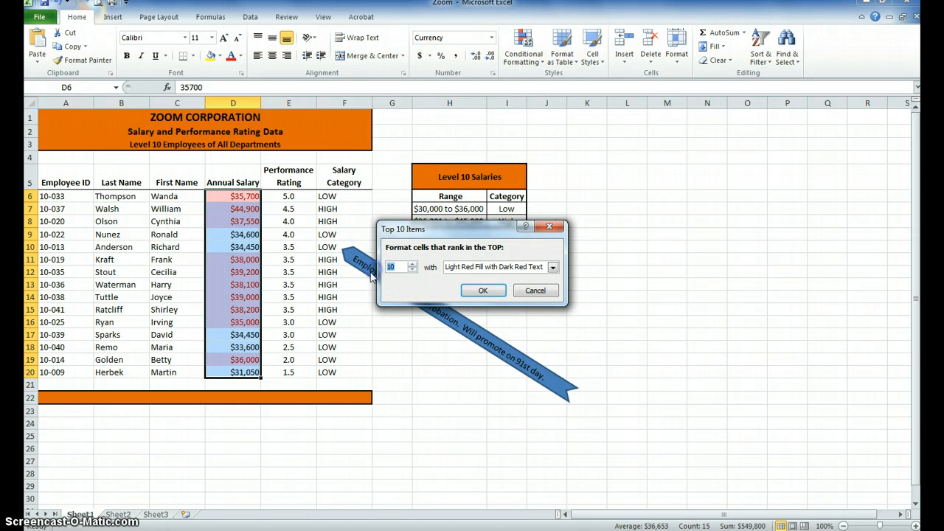
type("5")
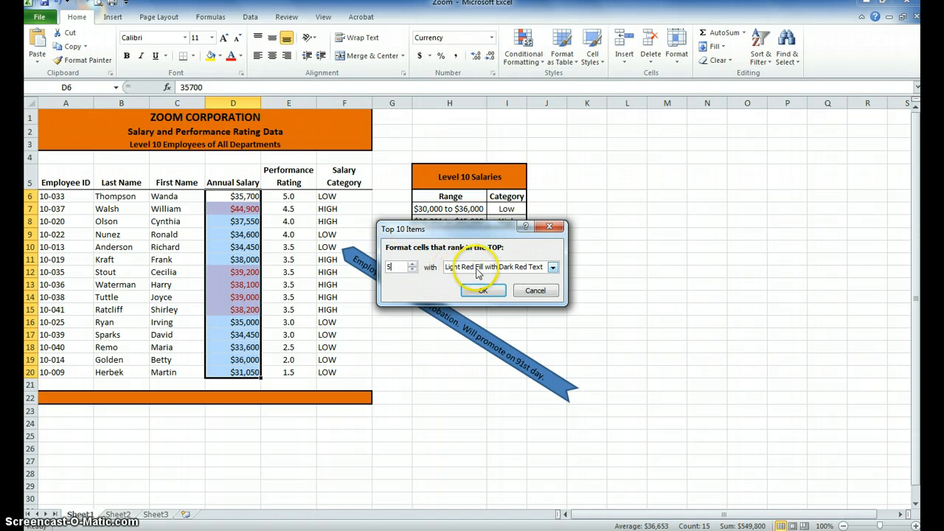
left_click(483, 291)
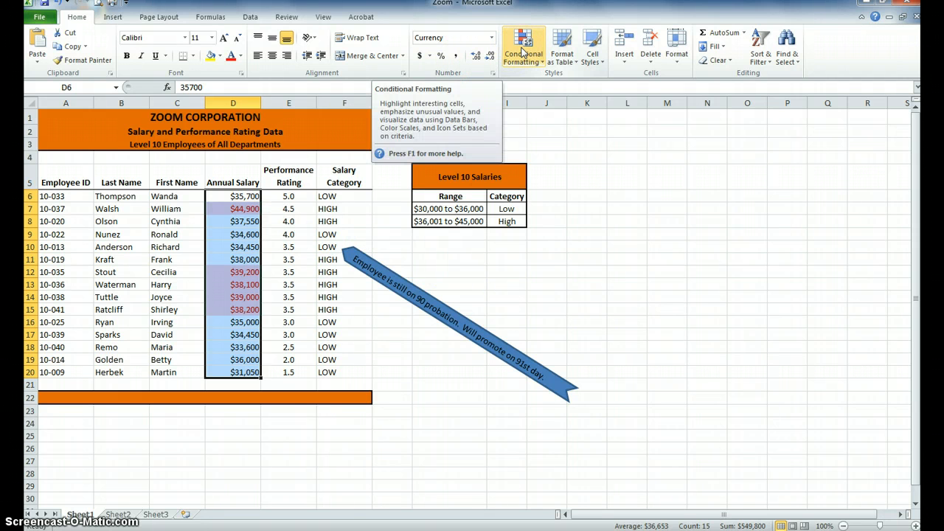
Add a conditional formatting rule to D6:D20 that marks the bottom 5 salaries with Yellow Fill with Dark Yellow Text
left_click(522, 53)
left_click(509, 108)
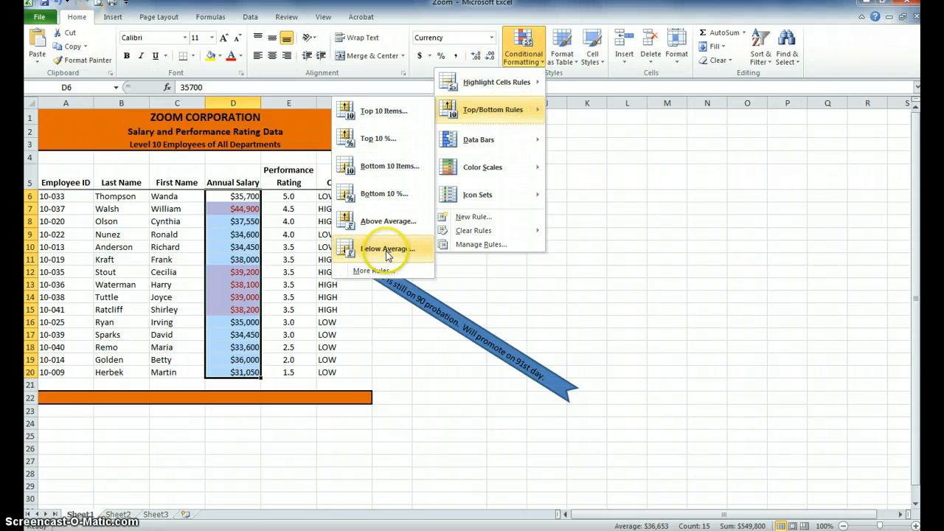
left_click(382, 168)
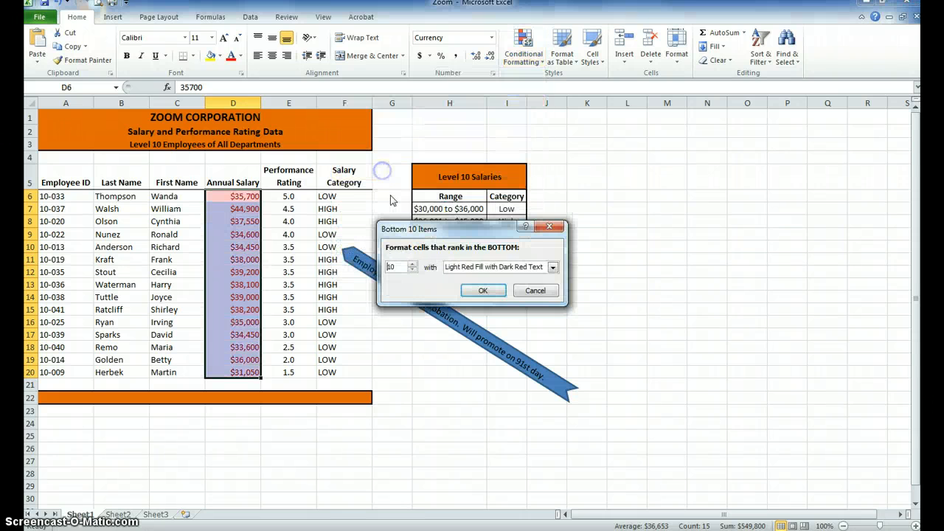
double_click(388, 267)
type("5")
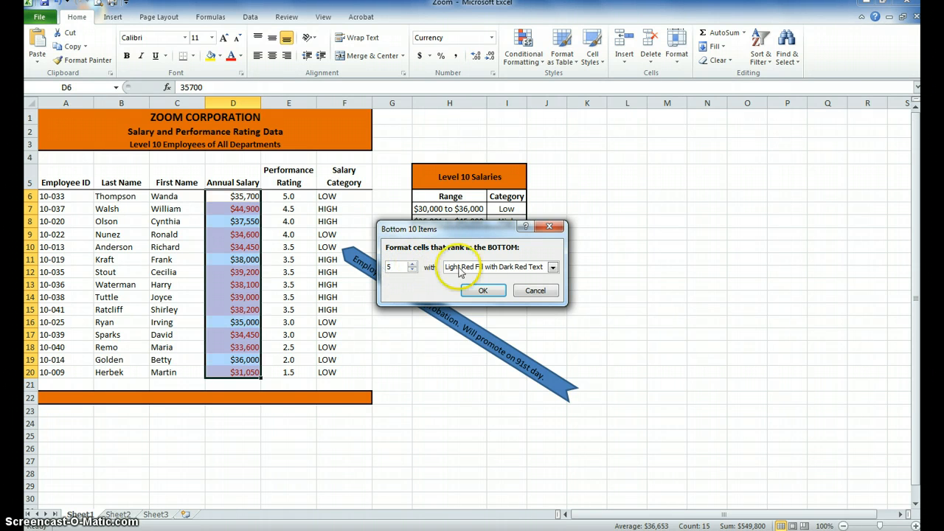
left_click(552, 267)
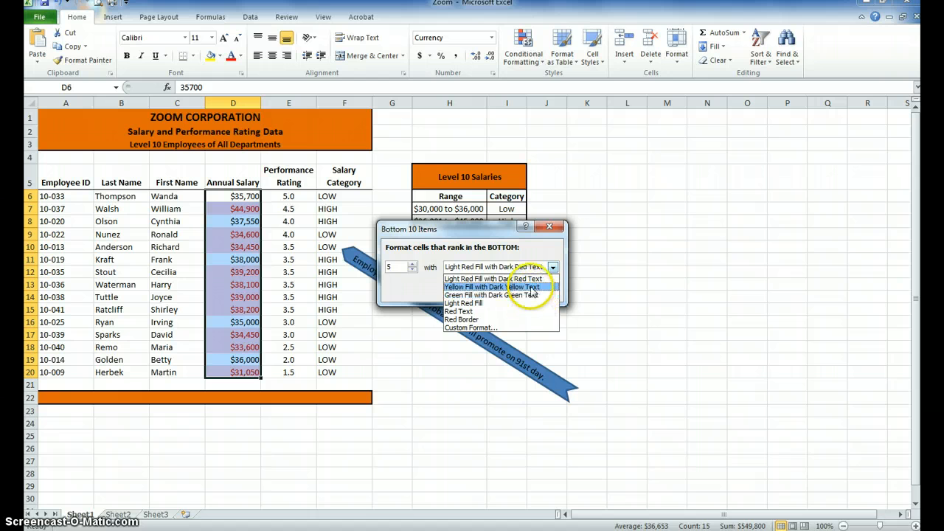
left_click(529, 287)
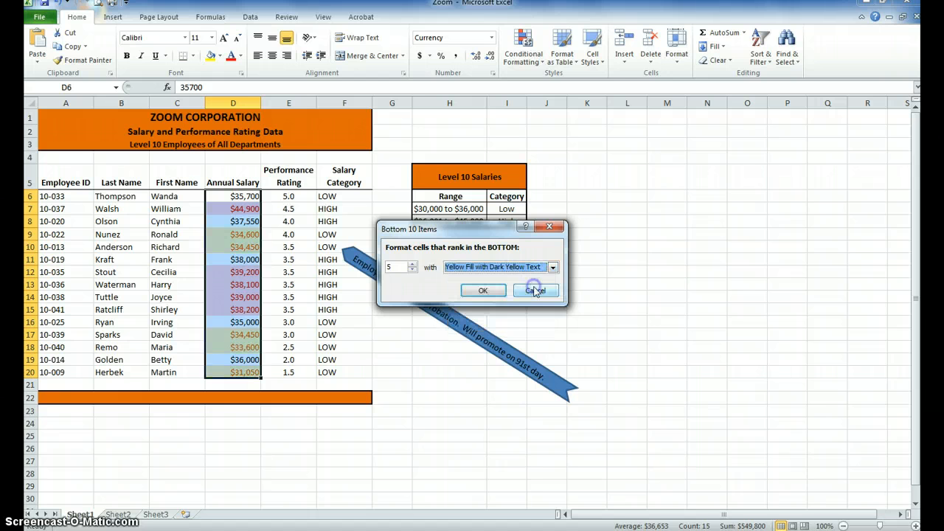
left_click(486, 290)
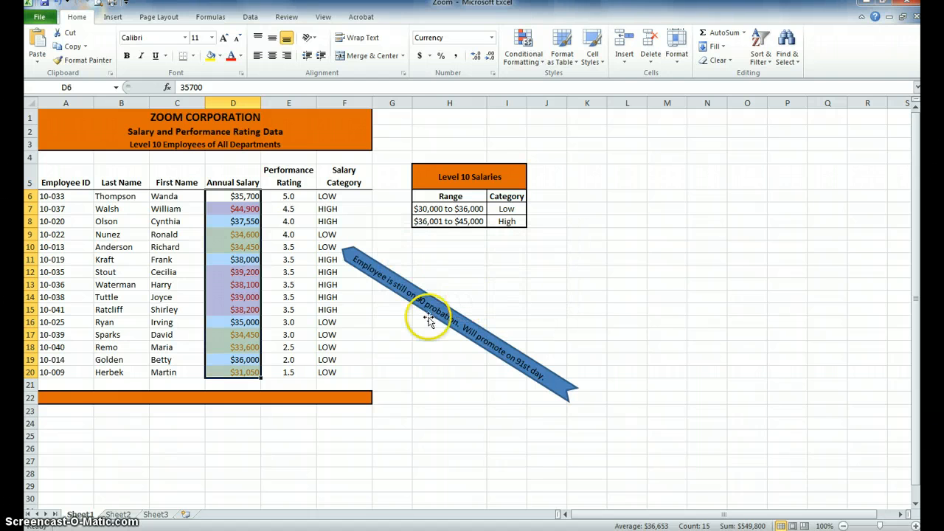
left_click(385, 374)
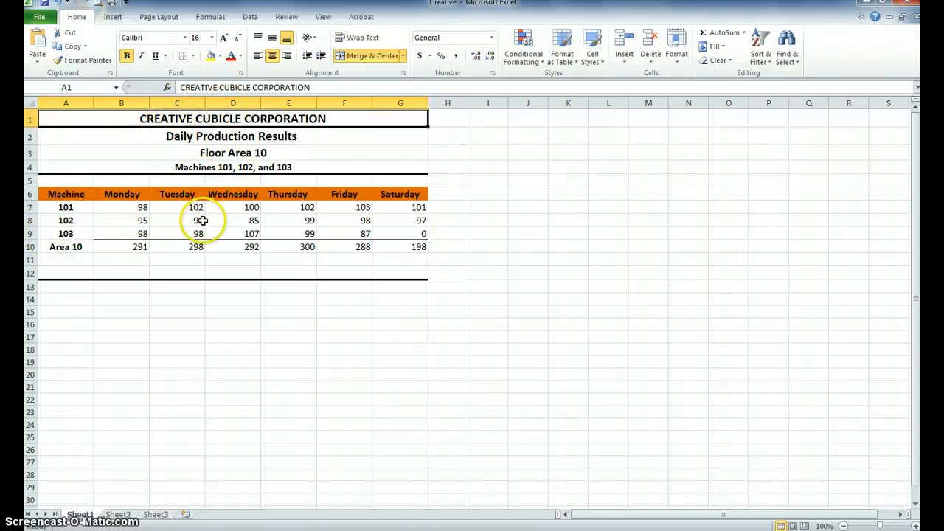
In the Creative workbook, examine the daily production results of machines 101, 102 and 103 for Monday and Wednesday
left_click(247, 220)
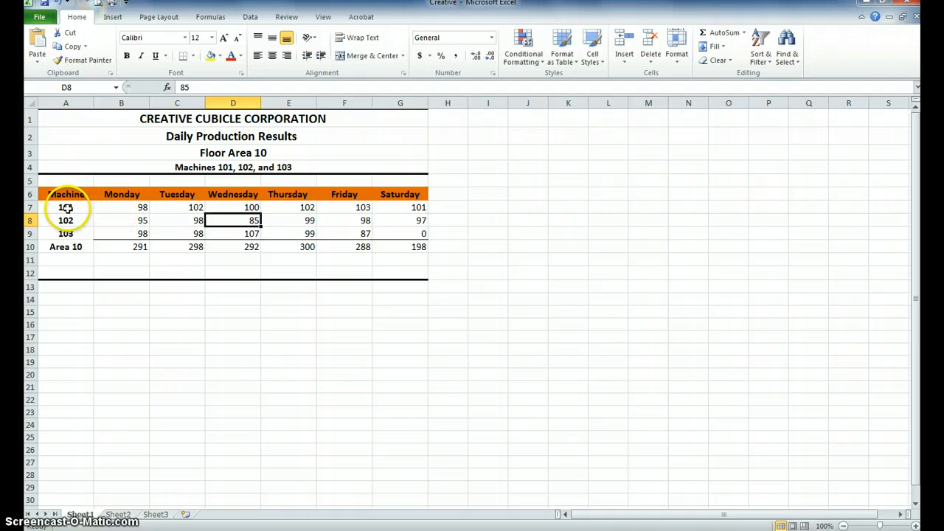
left_click(139, 209)
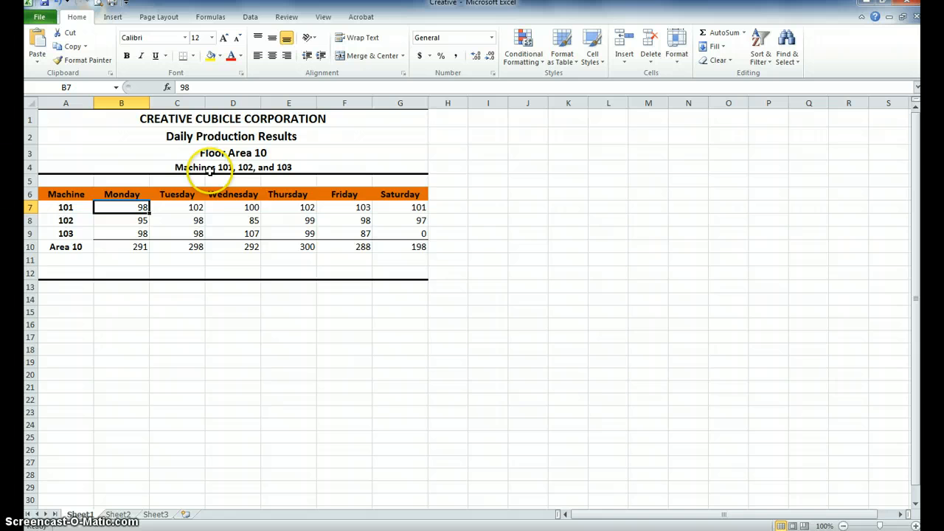
left_click(65, 220)
left_click(107, 220)
left_click(84, 235)
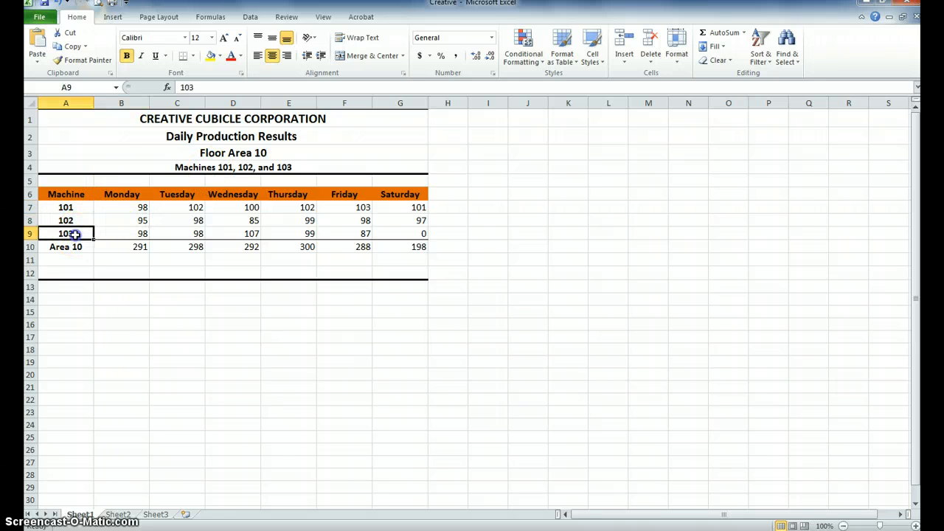
left_click(122, 234)
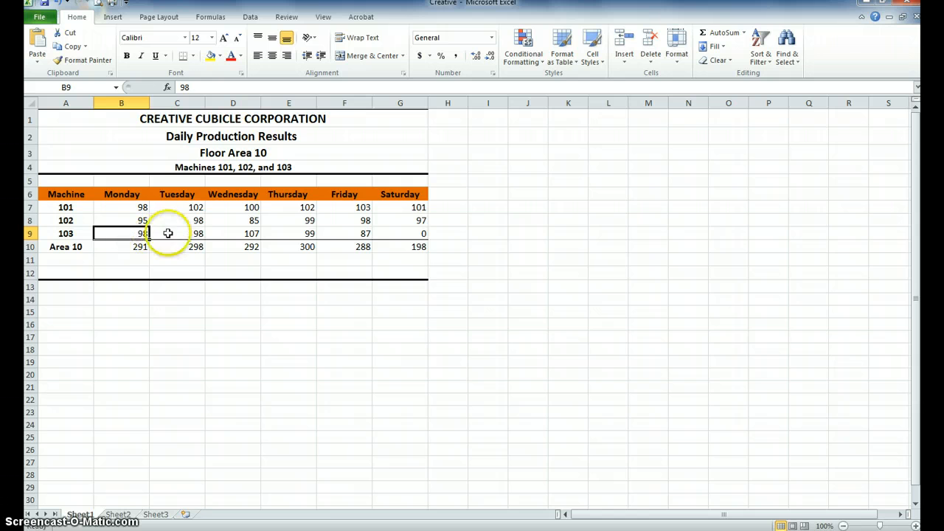
Add a comment to machine 102's Wednesday result in D8 reading "Shut down for two hours for maintenance."
left_click(236, 220)
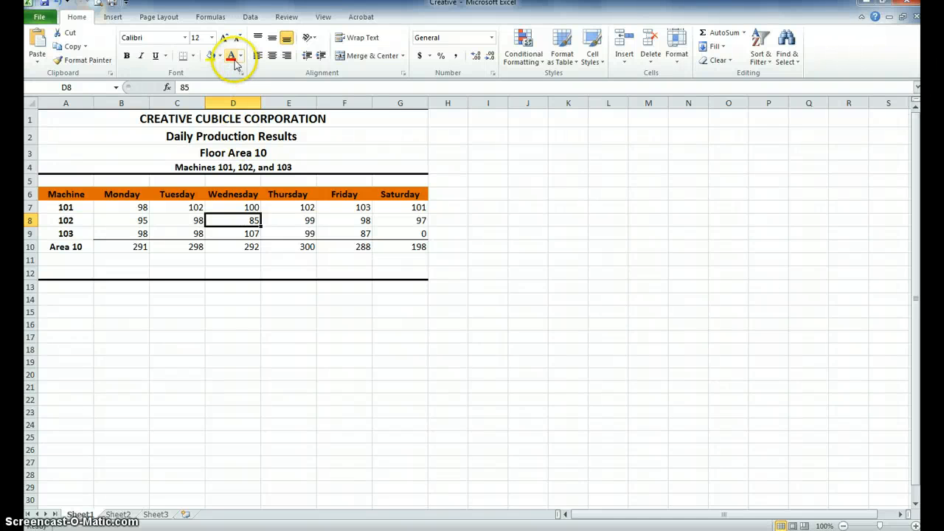
left_click(284, 17)
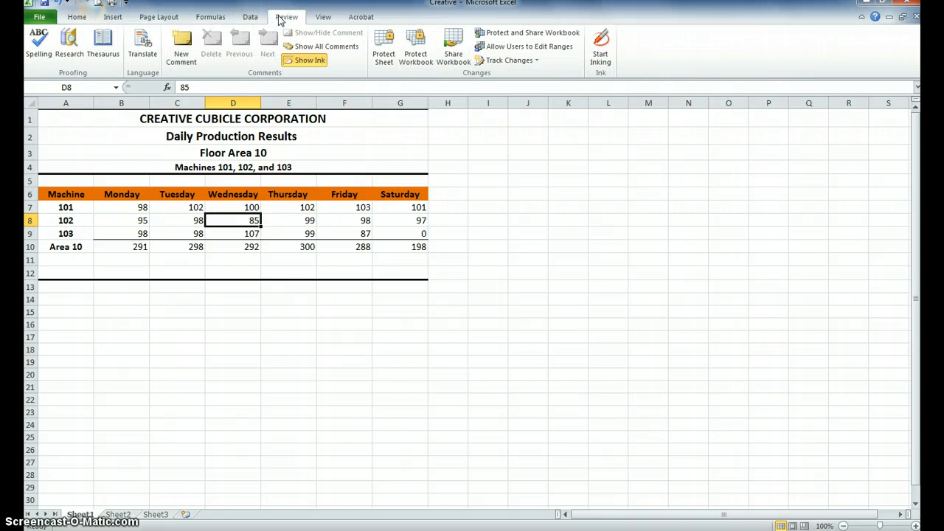
left_click(182, 46)
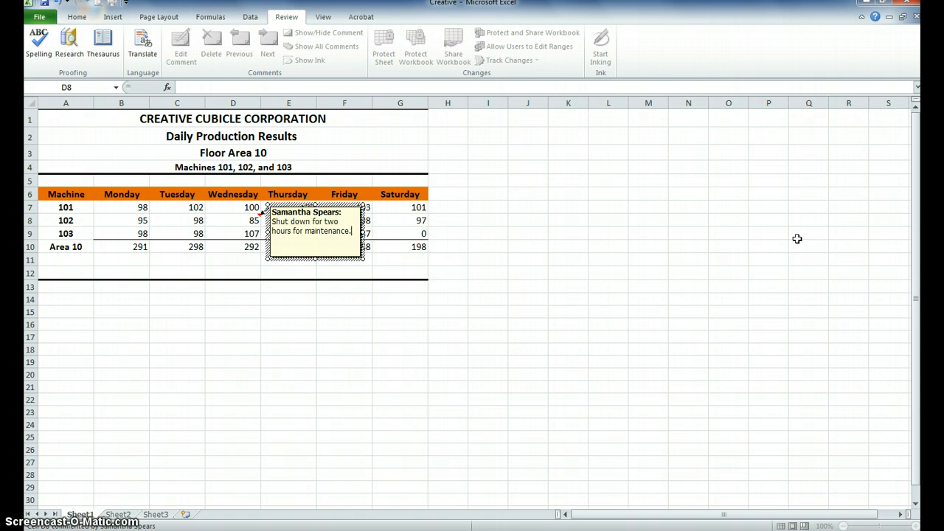
left_click(413, 335)
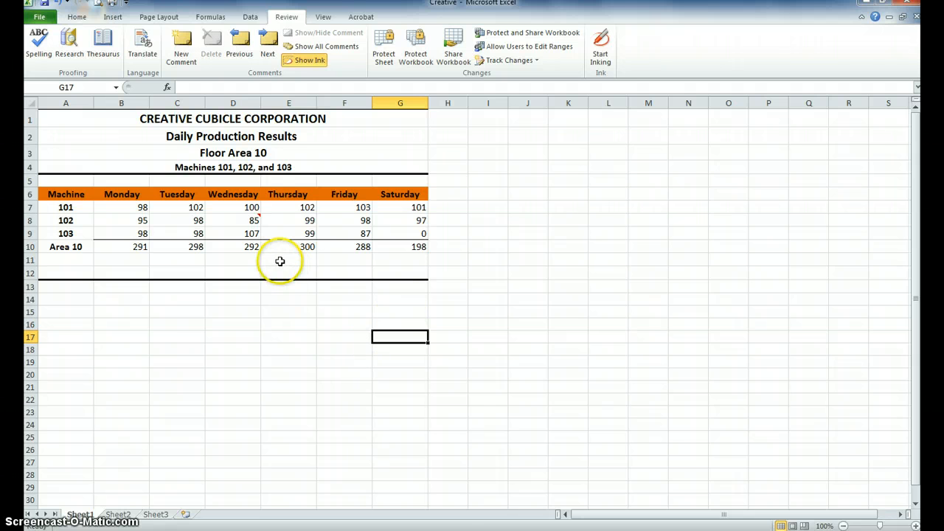
mouse_move(238, 219)
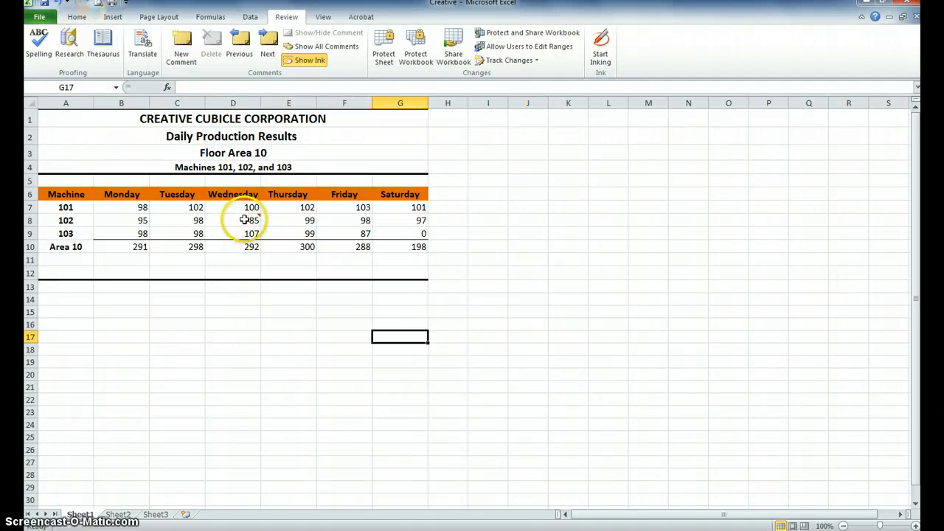
mouse_move(247, 218)
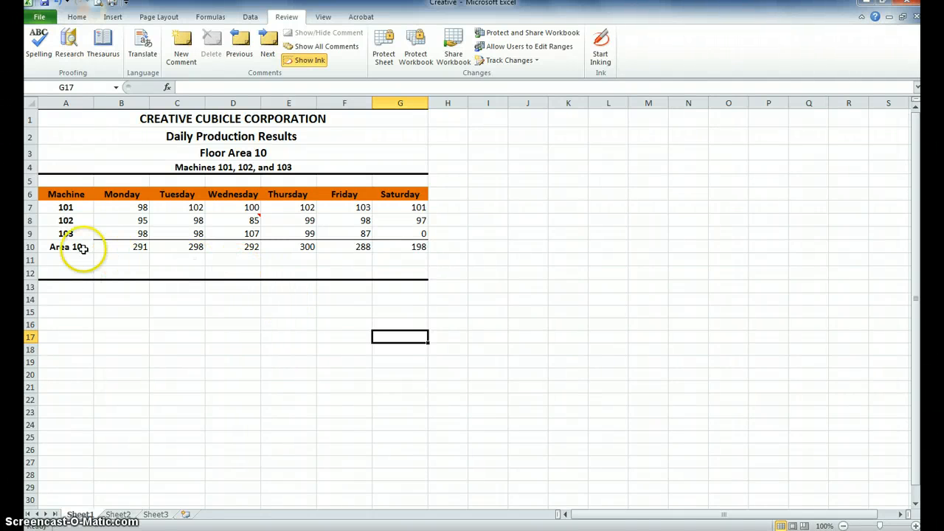
Add a comment to machine 103's Wednesday result in D9 reading "Production time increase by two hours to make up for maintenace on Machine 102."
left_click(242, 233)
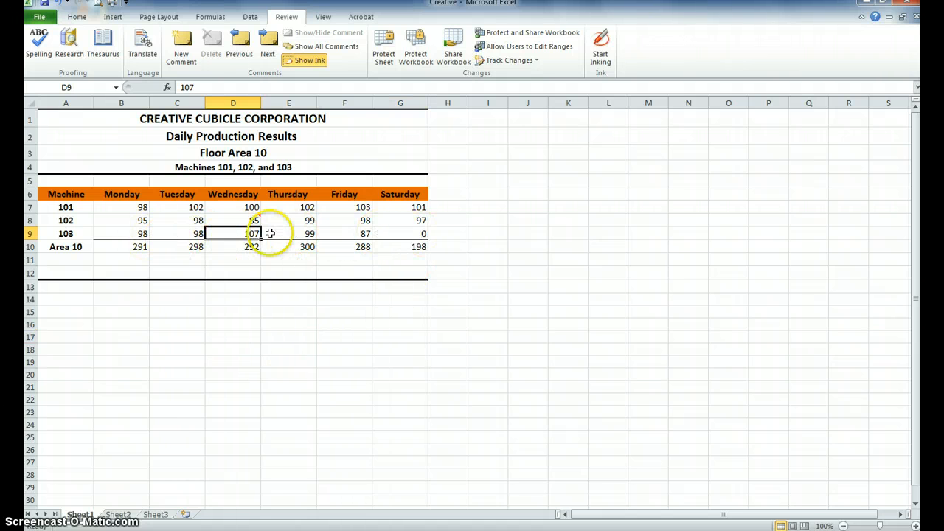
left_click(181, 42)
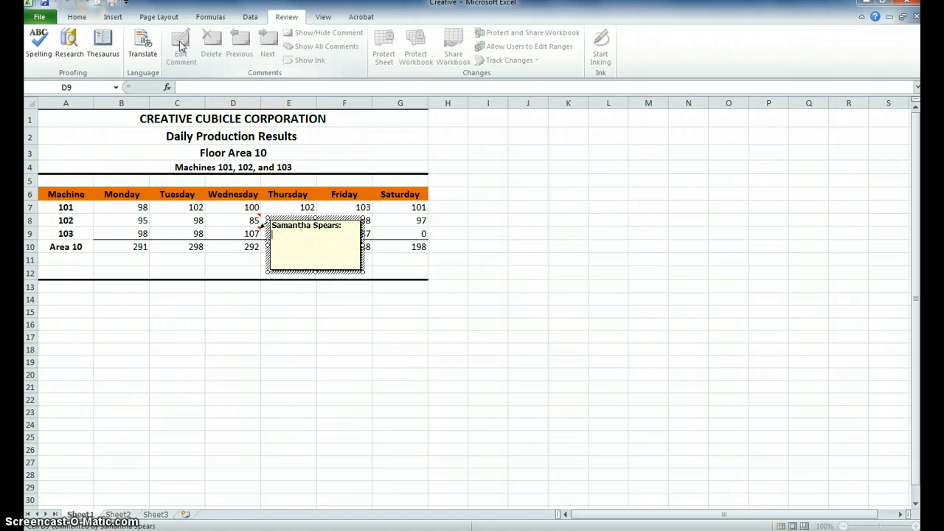
type("Production time increase by to")
key("BackSpace")
type("wo")
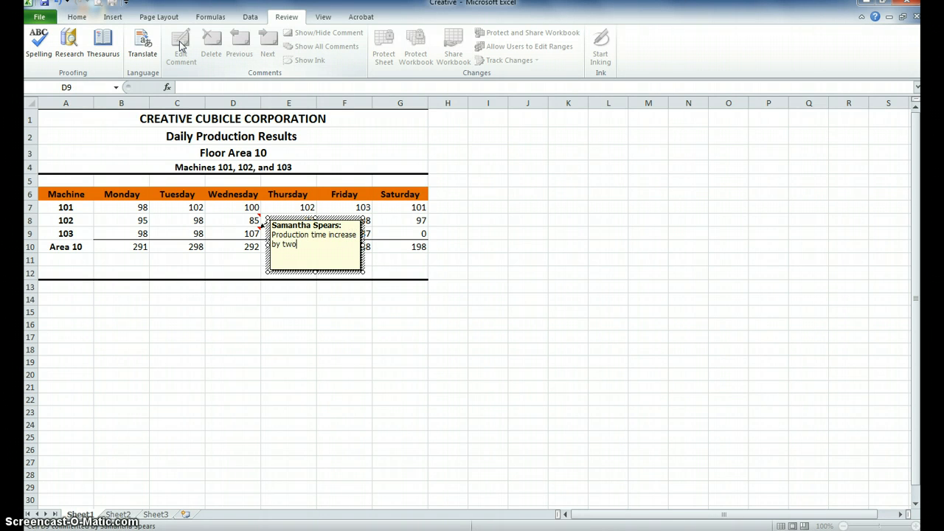
type(" hours to make up for main")
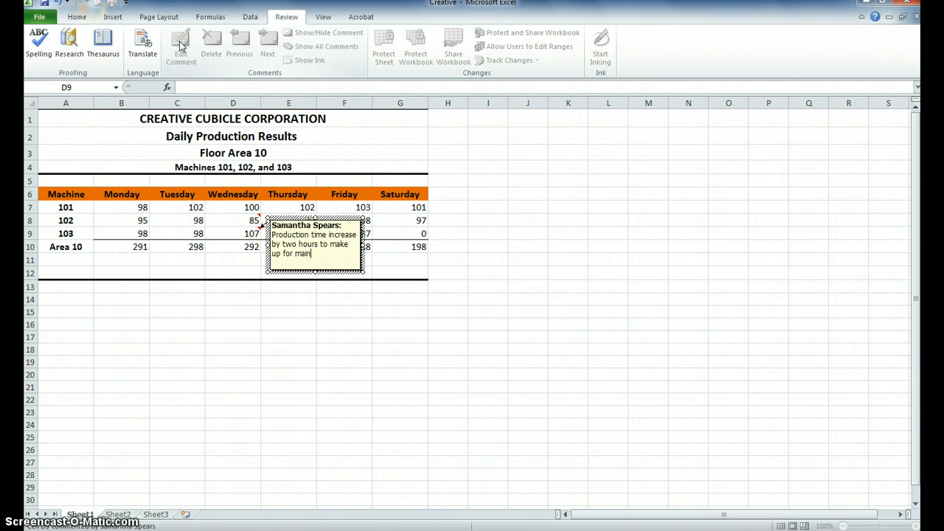
type("tenace on Machine 102.")
key("Return")
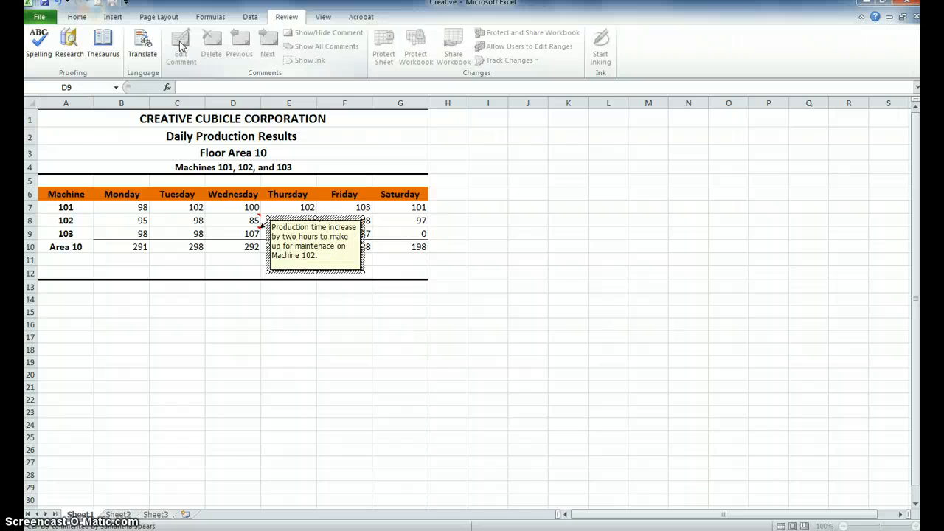
left_click(674, 374)
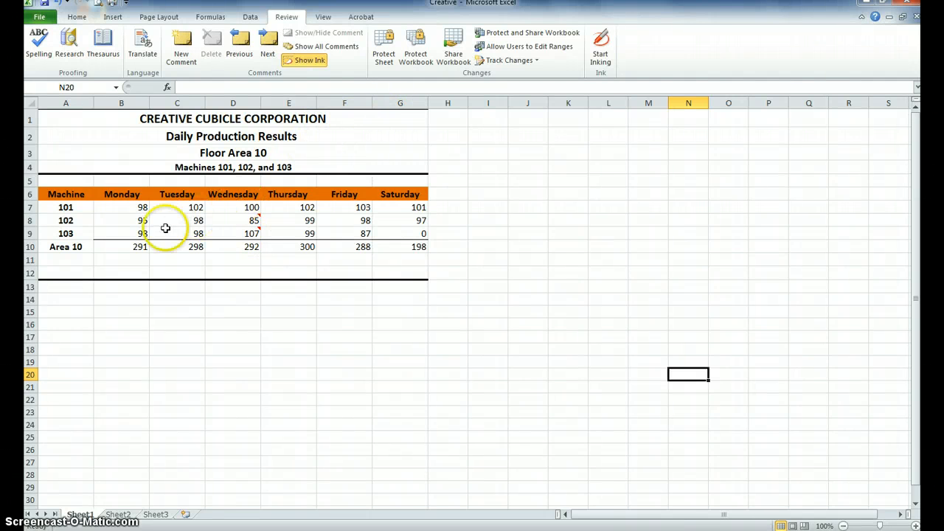
Add a comment to machine 103's Saturday result in G9 reading "shut down for major repairs"
left_click(392, 233)
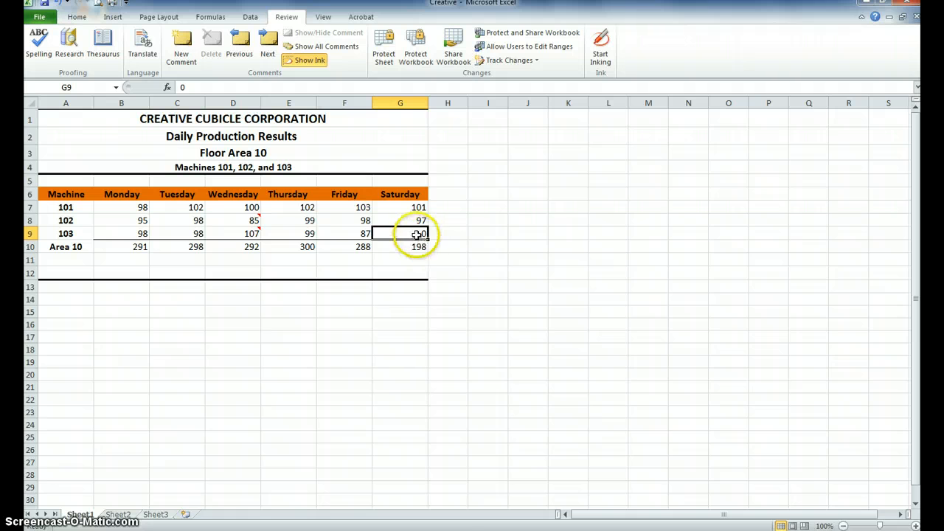
left_click(182, 42)
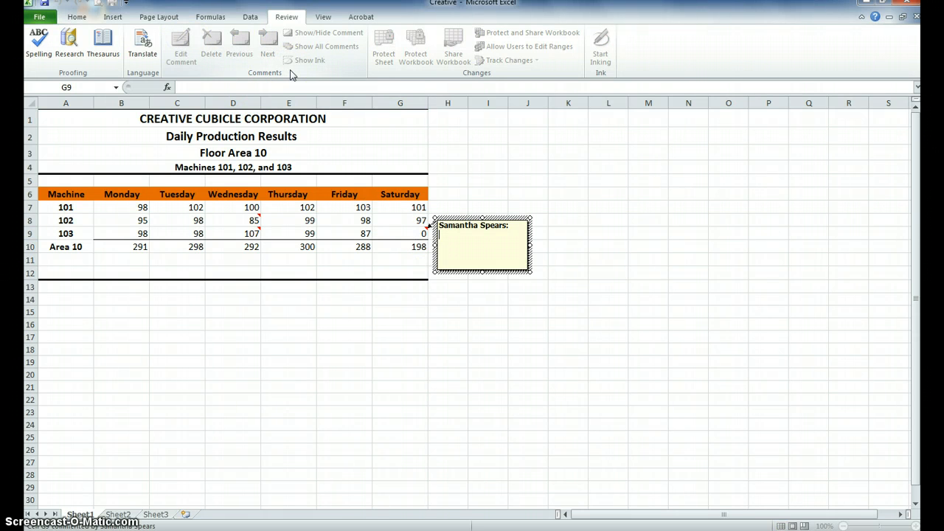
type("shut down for major reas")
key("BackSpace")
key("BackSpace")
type("pairs.")
left_click(798, 347)
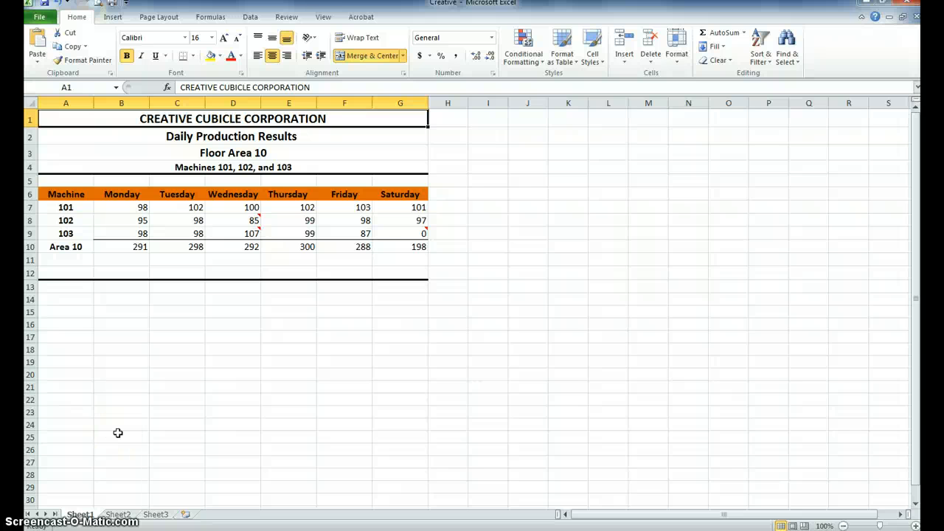
Draw a cube shape about 0.82" high and 0.75" wide beside the titles in column A, rows 1 to 4
left_click(113, 17)
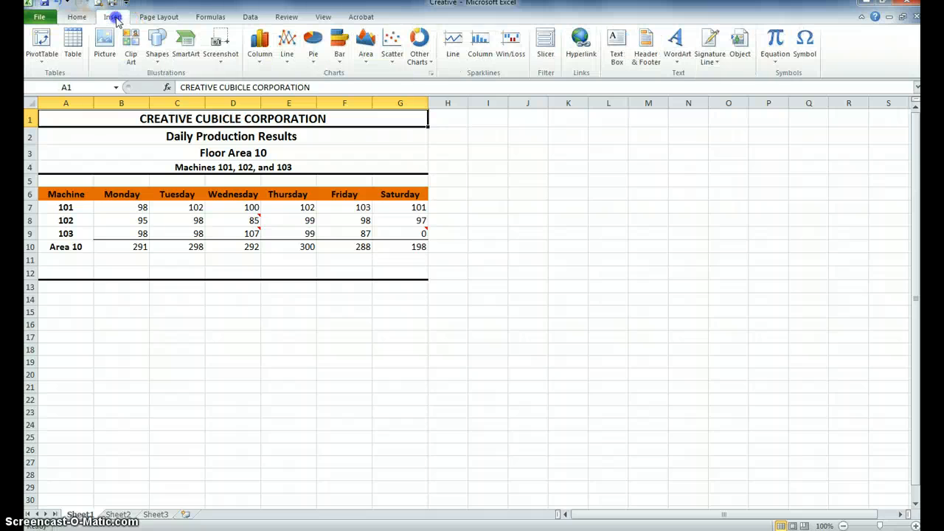
left_click(158, 50)
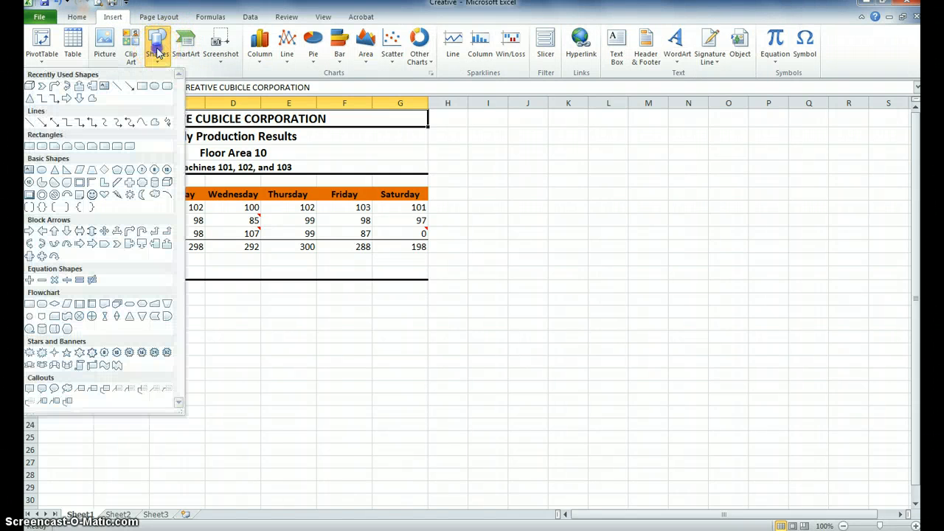
left_click(167, 183)
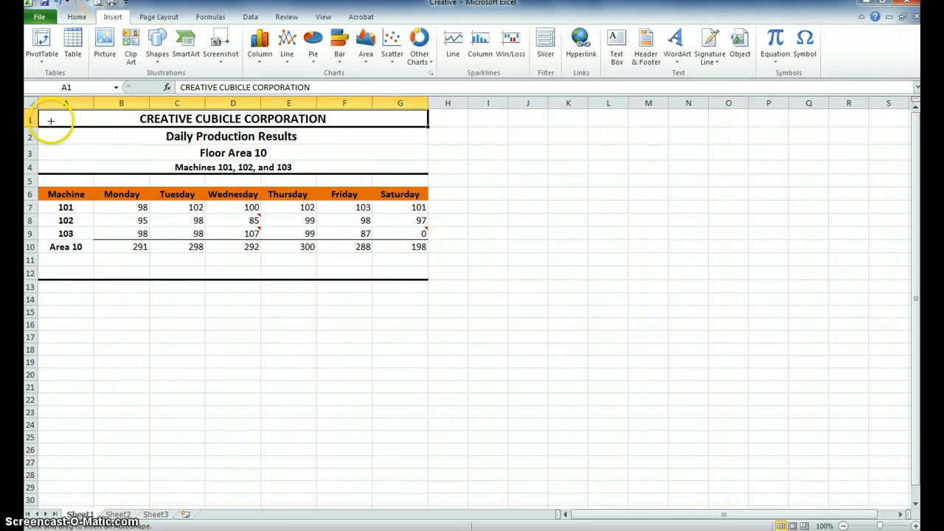
left_click_drag(48, 118, 94, 166)
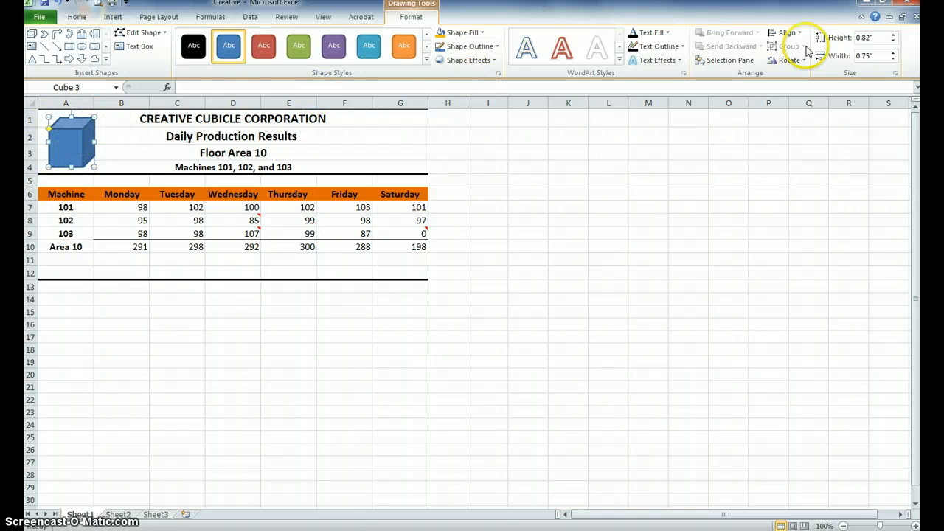
Set both the height and the width of the cube to 0.5"
left_click(876, 37)
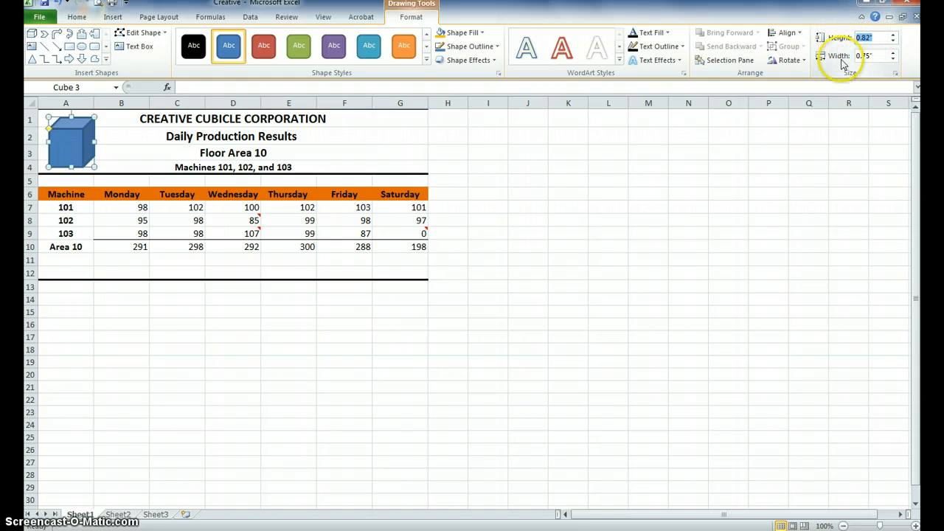
type(".5")
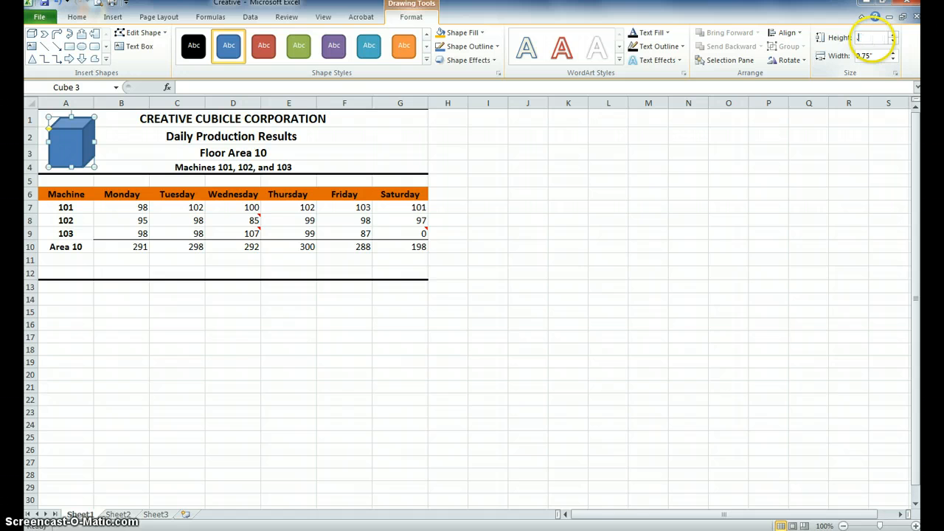
left_click(875, 57)
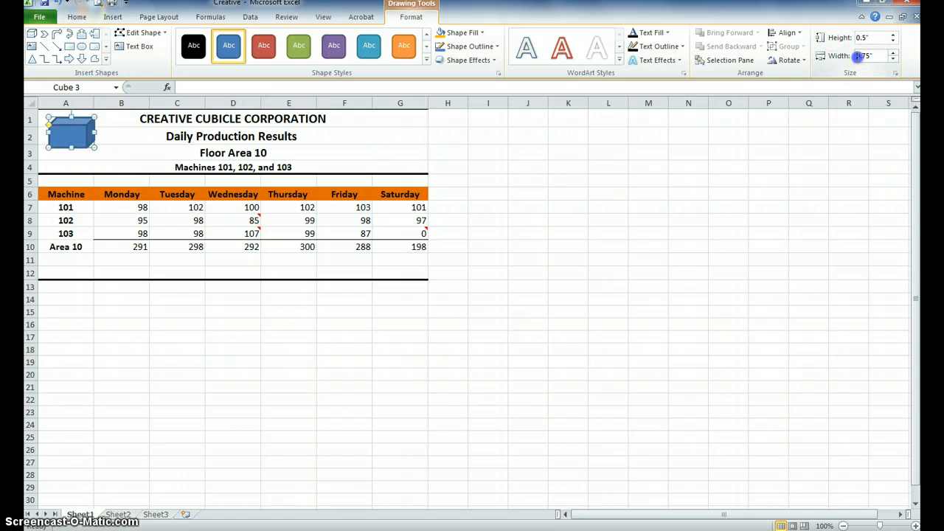
key("BackSpace")
type(".5")
key("Return")
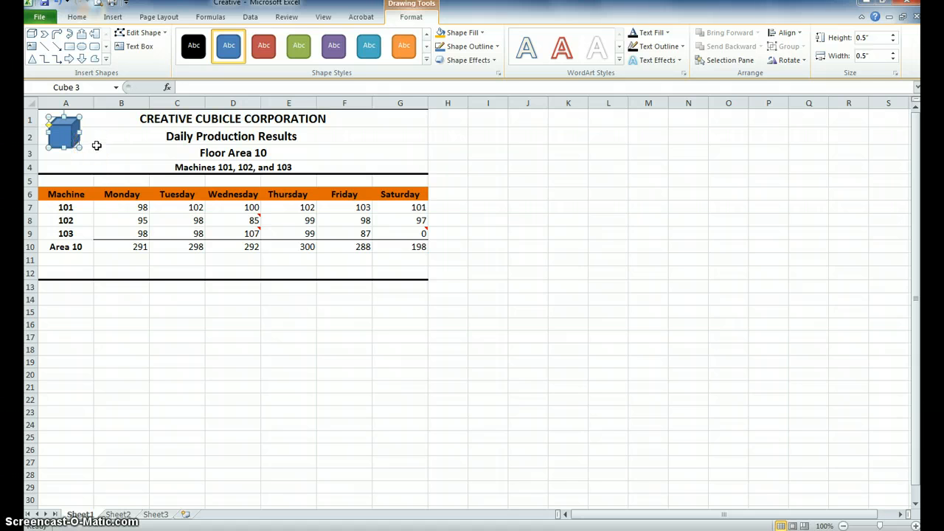
Duplicate the cube beside the worksheet titles and deselect the copy
left_click(83, 144)
key("ctrl+d")
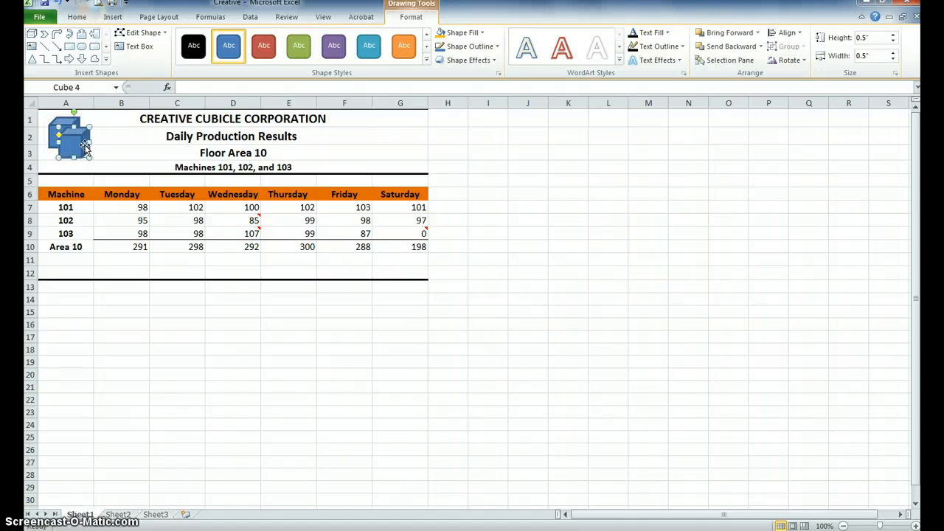
left_click(110, 149)
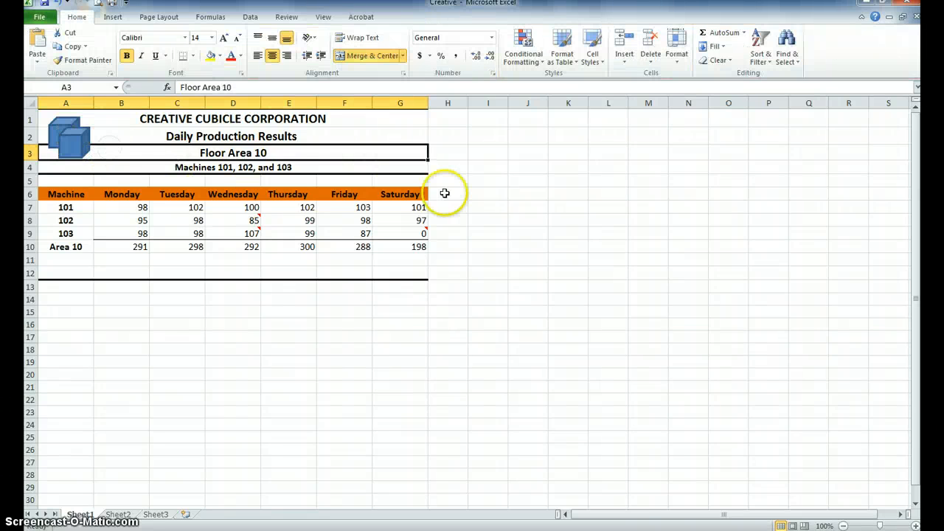
left_click(493, 207)
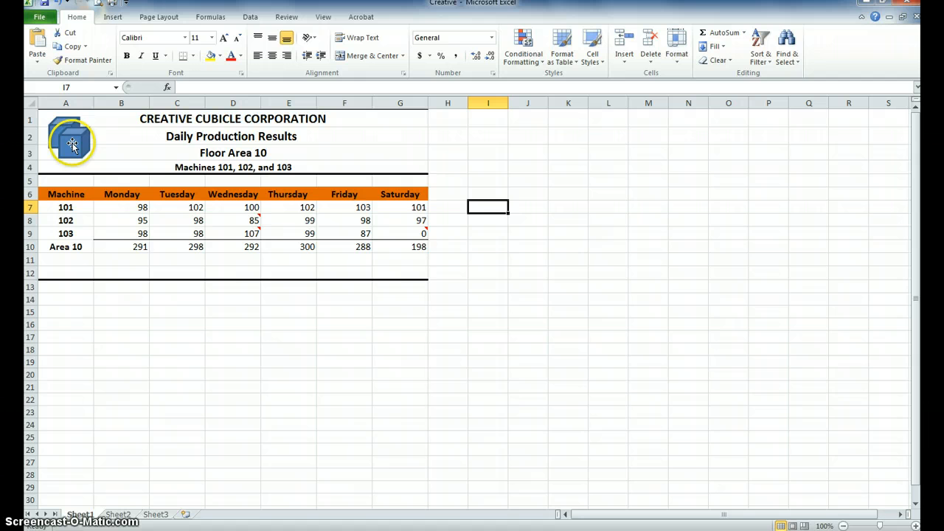
Reposition the duplicate cube so it overlaps the front of the original, offset slightly down and to the right
mouse_move(76, 143)
left_mouse_down()
mouse_move(84, 151)
mouse_move(82, 143)
left_mouse_up()
left_click(518, 247)
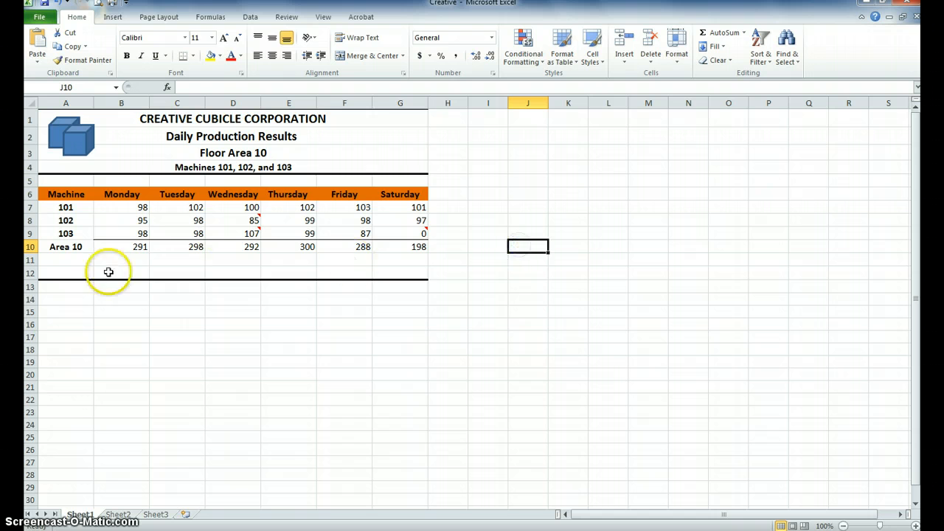
left_click(79, 140)
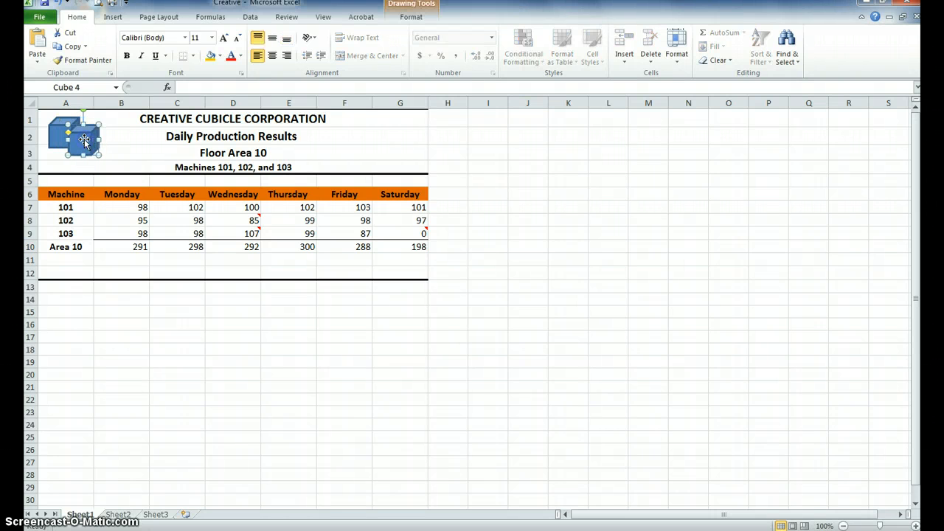
left_click(520, 191)
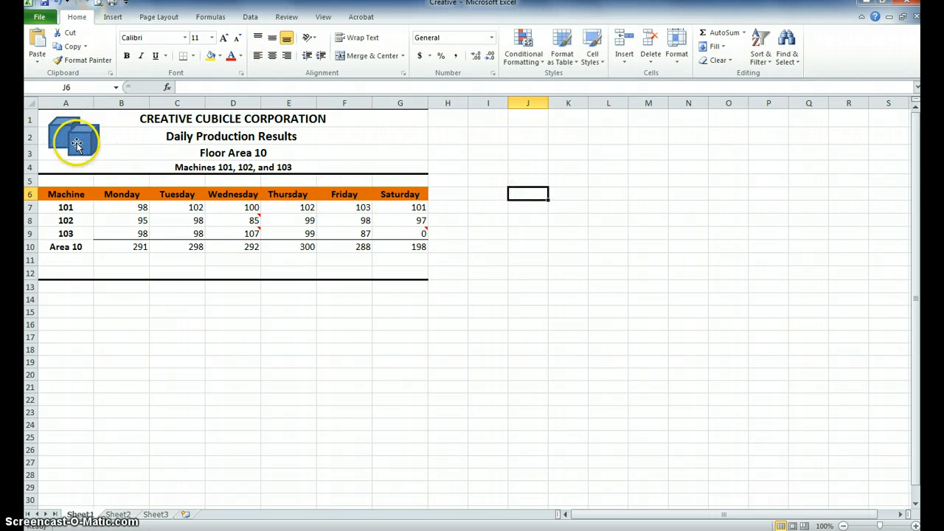
left_click_drag(77, 143, 63, 146)
left_click(554, 323)
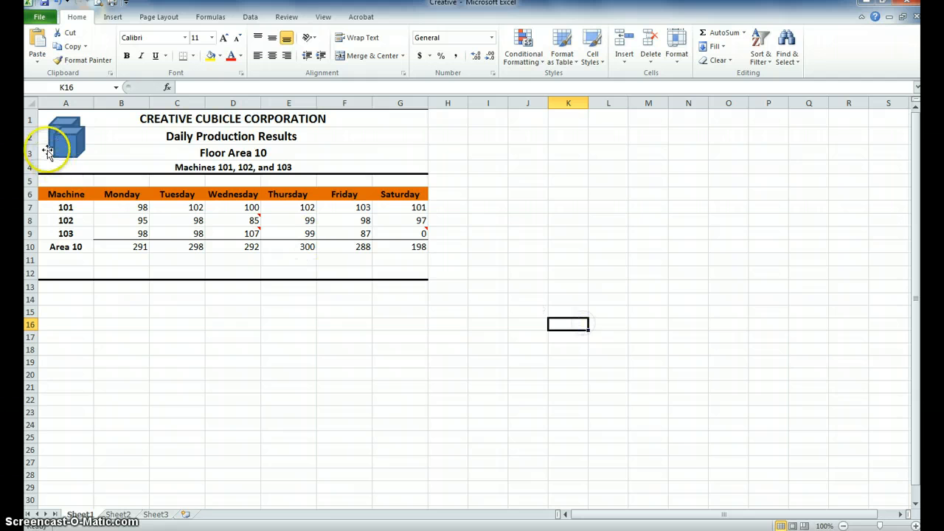